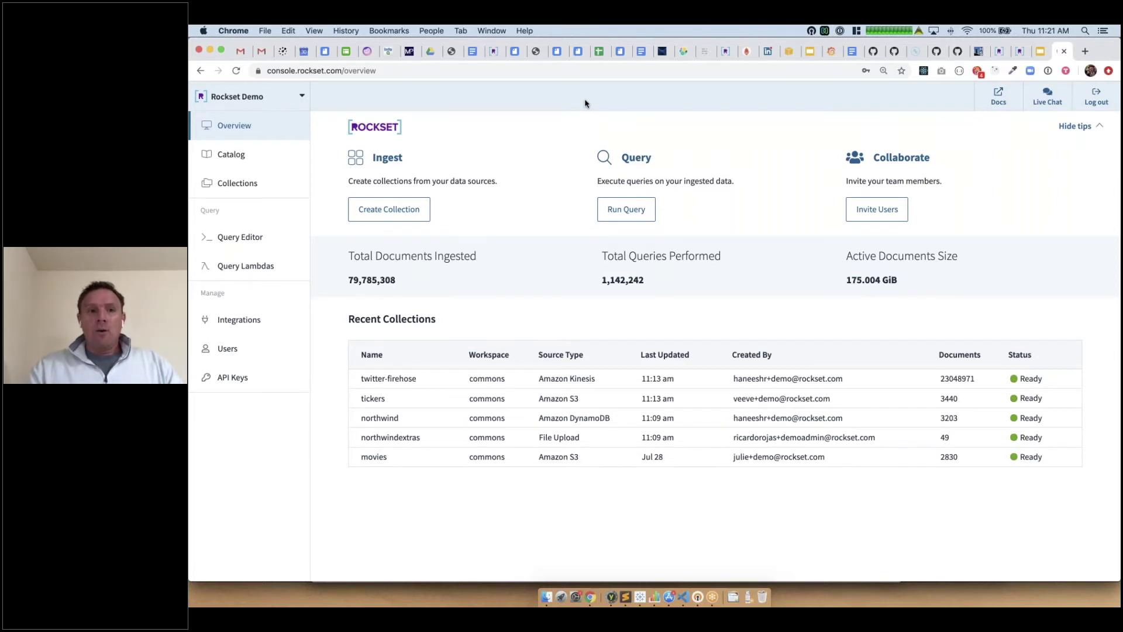
Open the collections list and sort it by source type to review where each collection's data comes from.
click(251, 185)
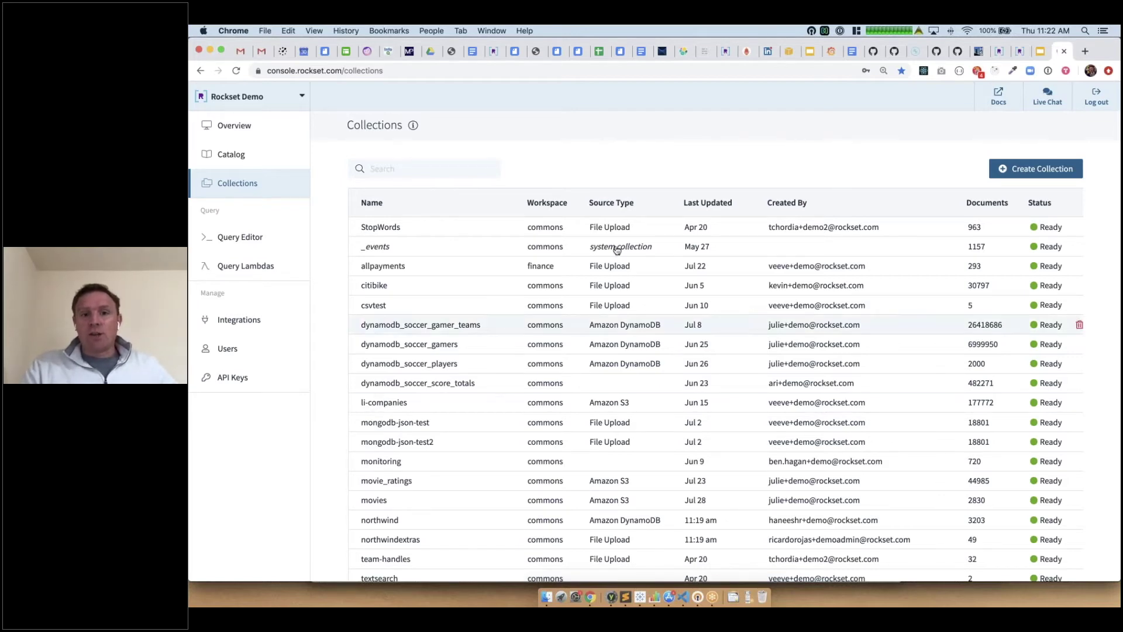
click(608, 203)
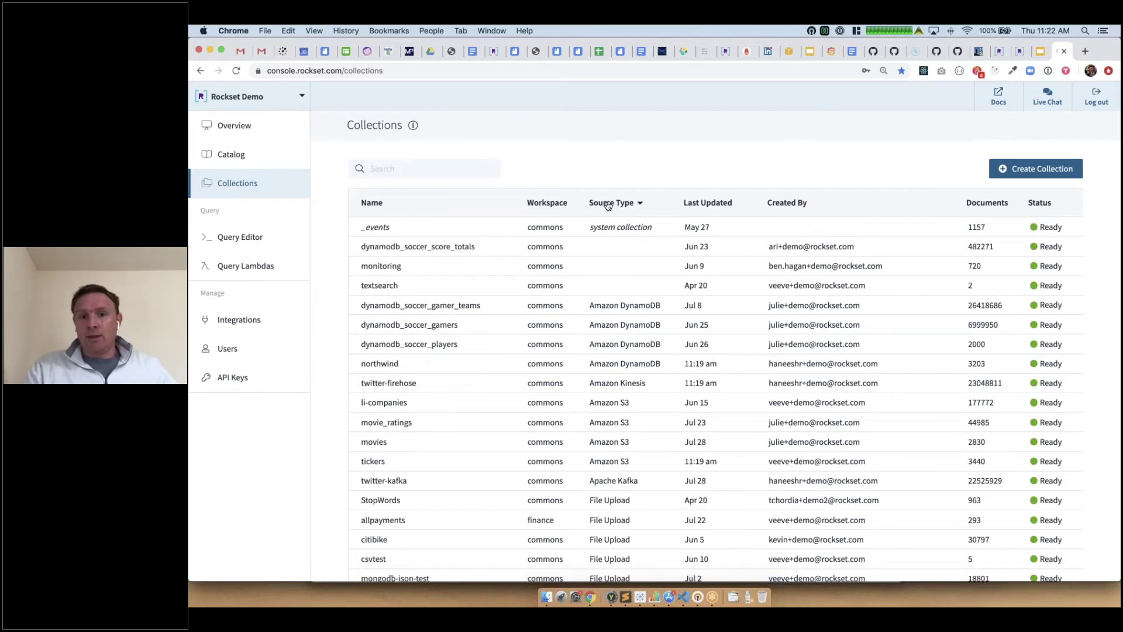
scroll(613, 326, down, 4)
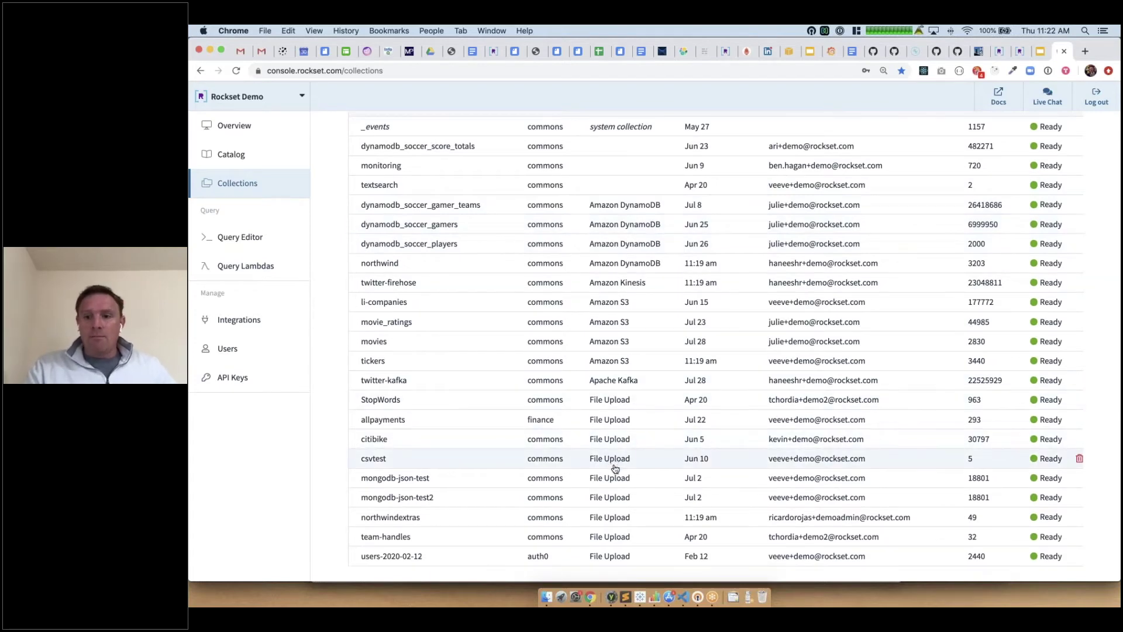
scroll(615, 468, up, 3)
scroll(608, 451, down, 3)
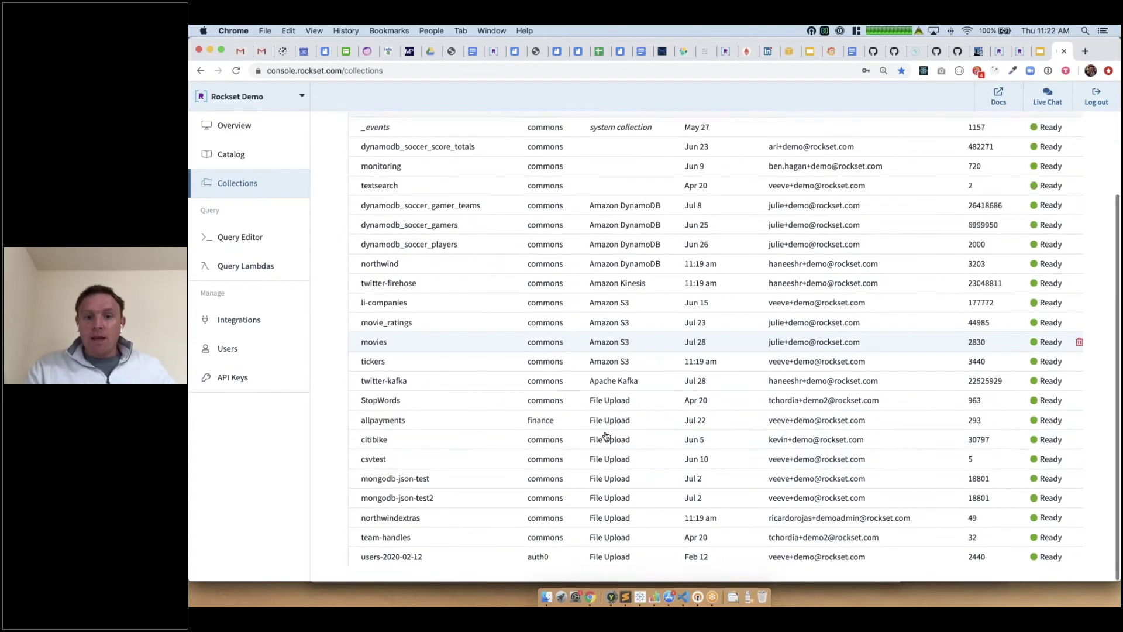
click(612, 127)
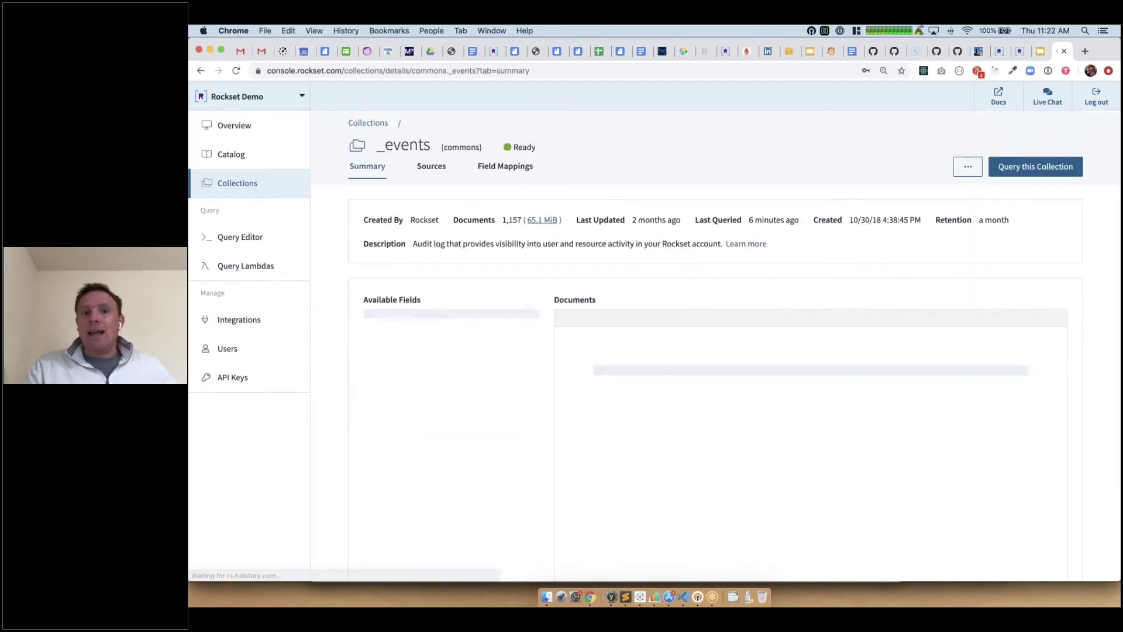
click(246, 192)
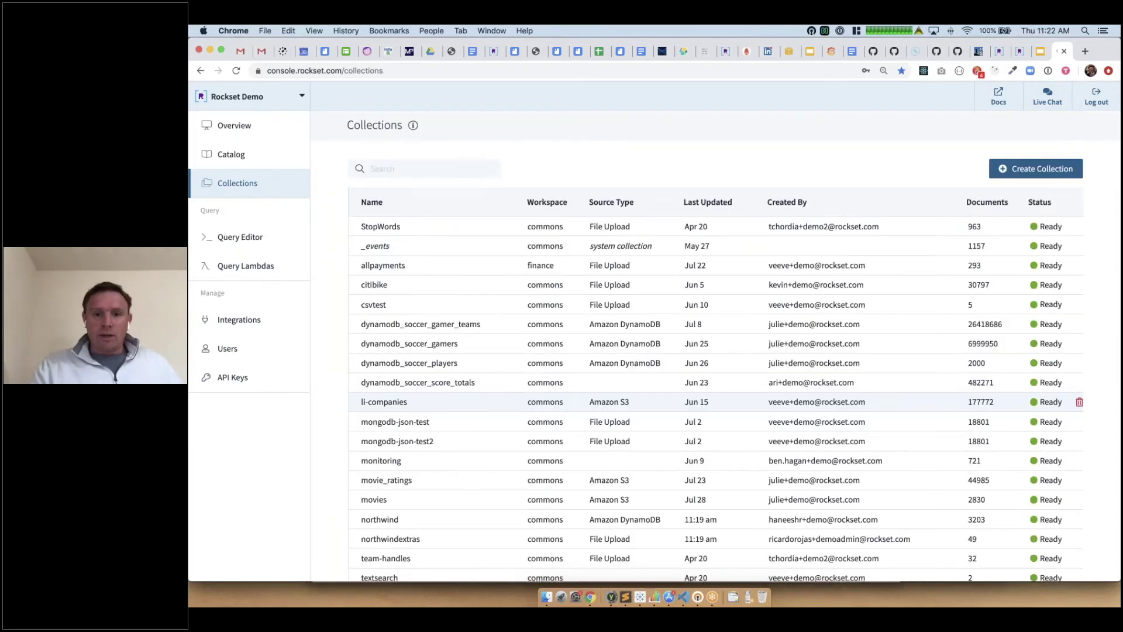
Open the twitter-kafka collection's summary and expand its available fields list to show all fields.
scroll(616, 404, down, 3)
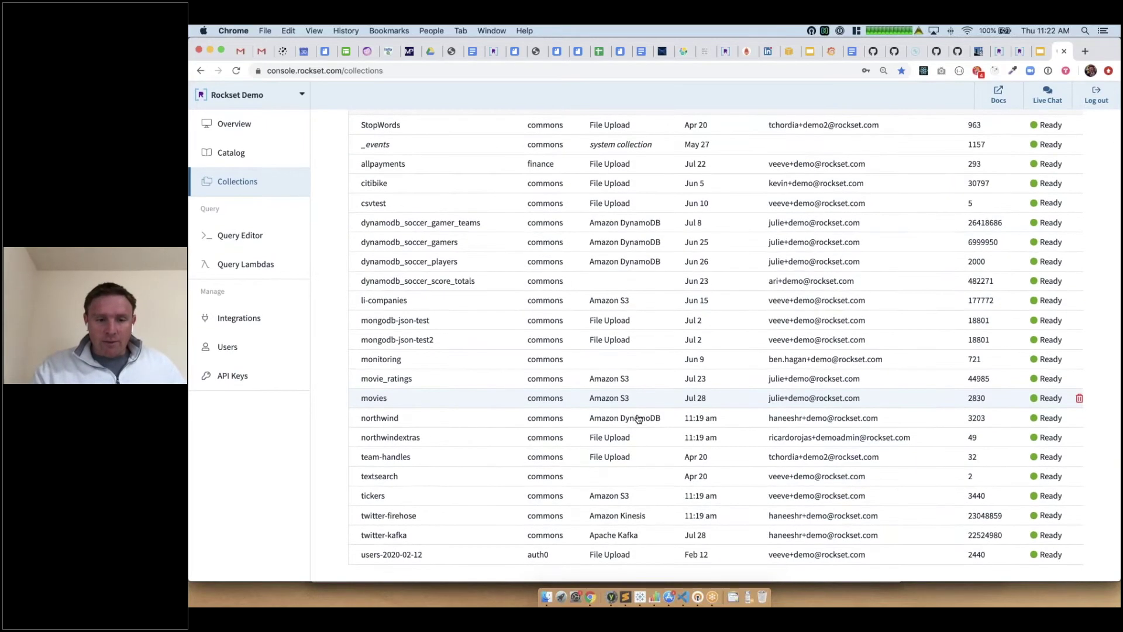
click(617, 539)
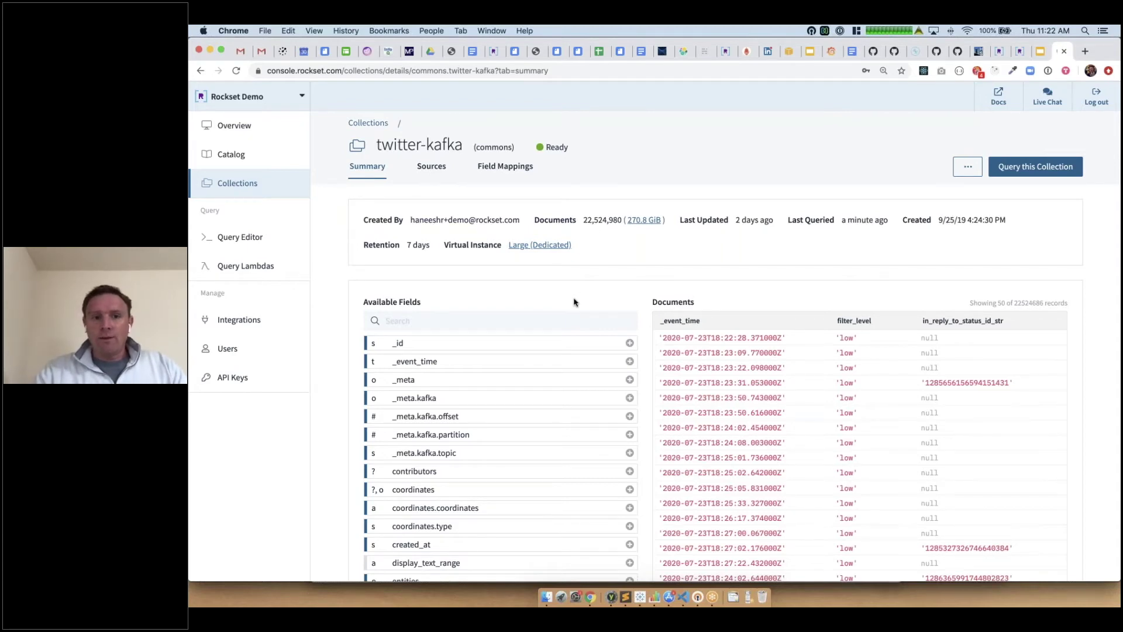
scroll(574, 301, down, 5)
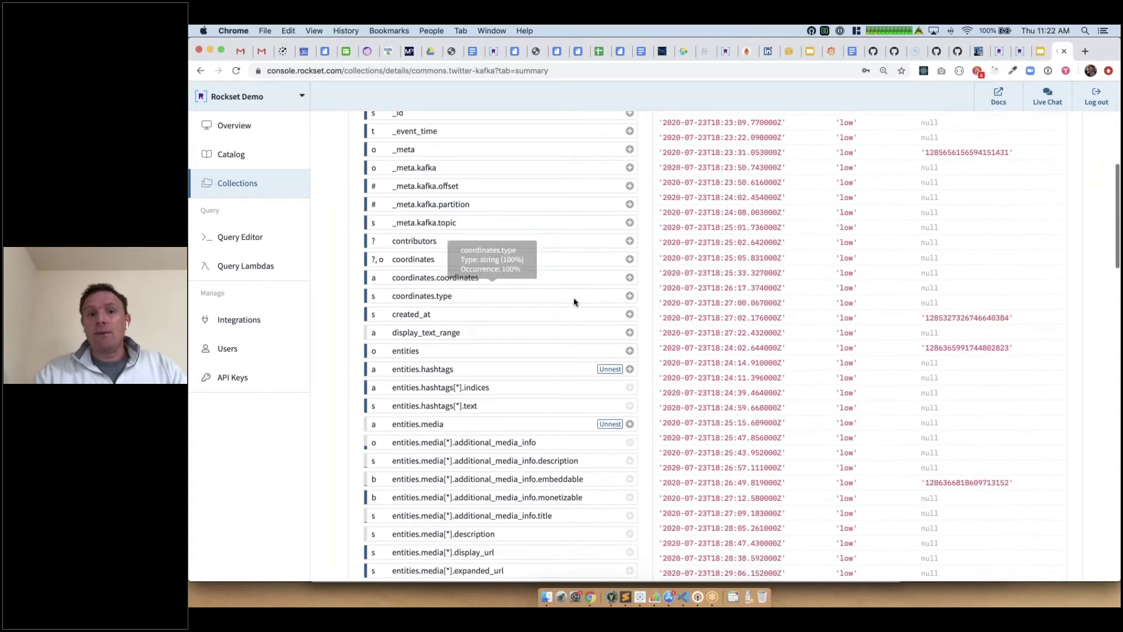
scroll(574, 301, up, 5)
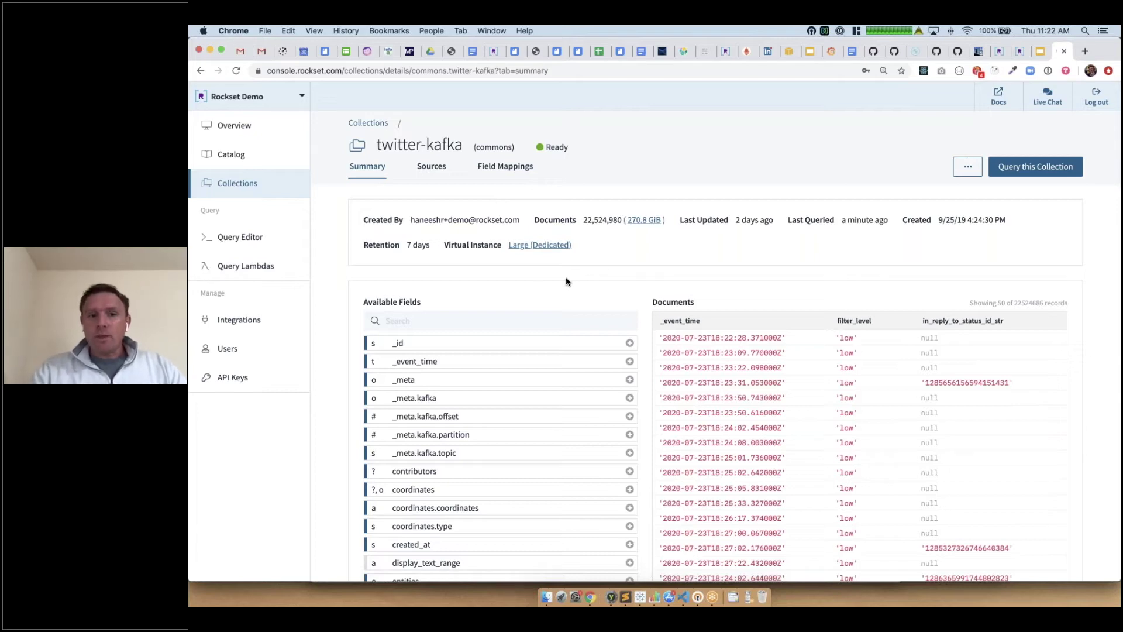
mouse_move(461, 472)
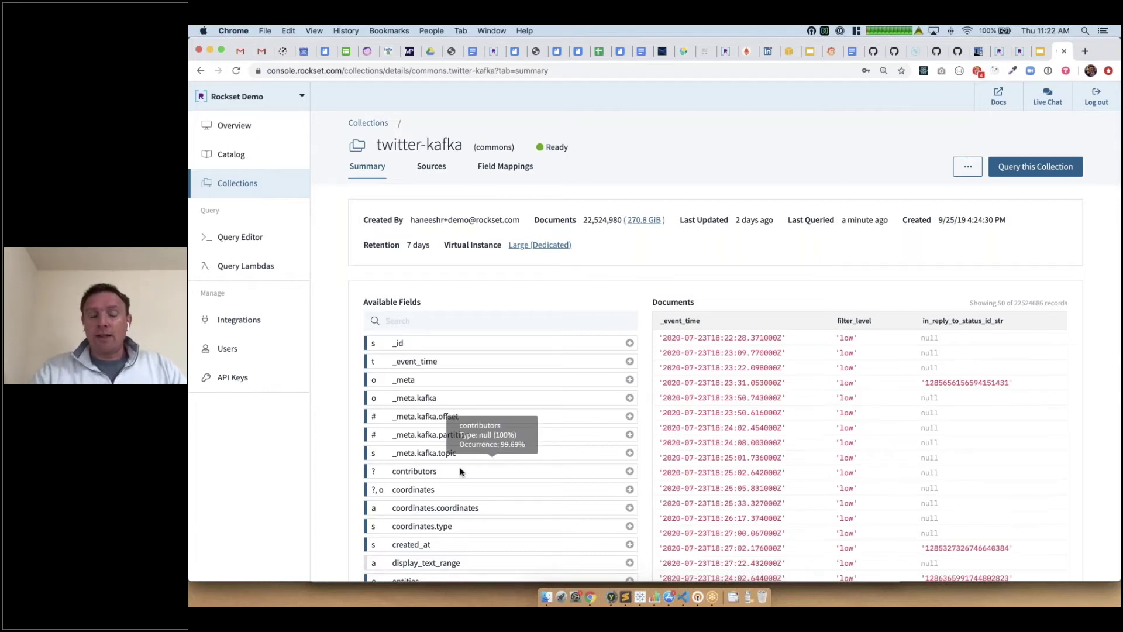
scroll(461, 471, down, 20)
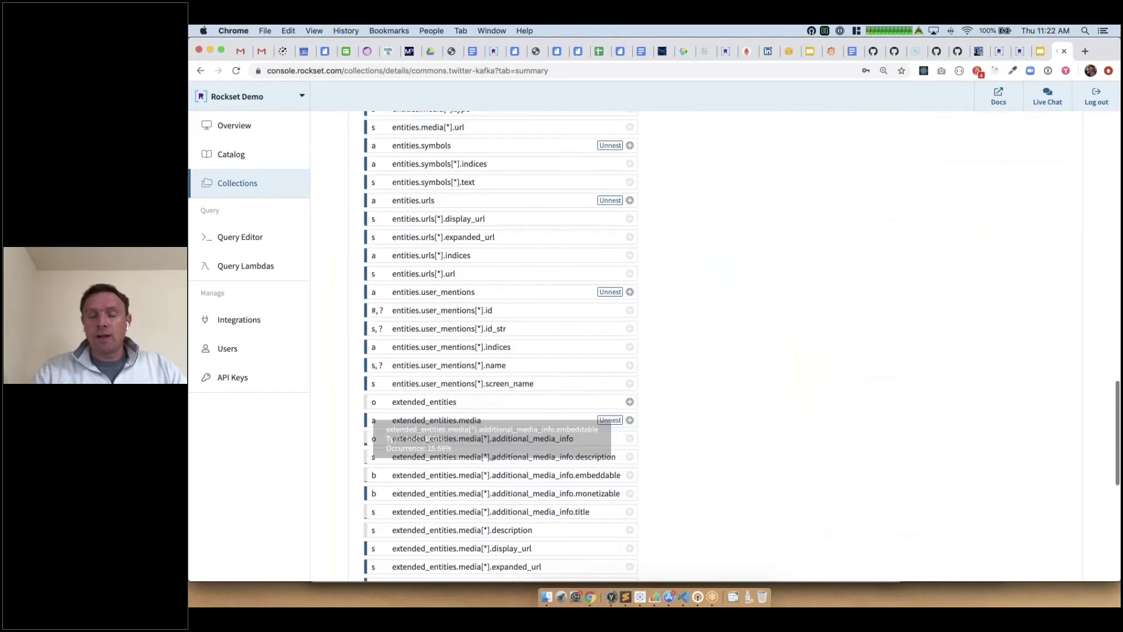
scroll(491, 461, down, 5)
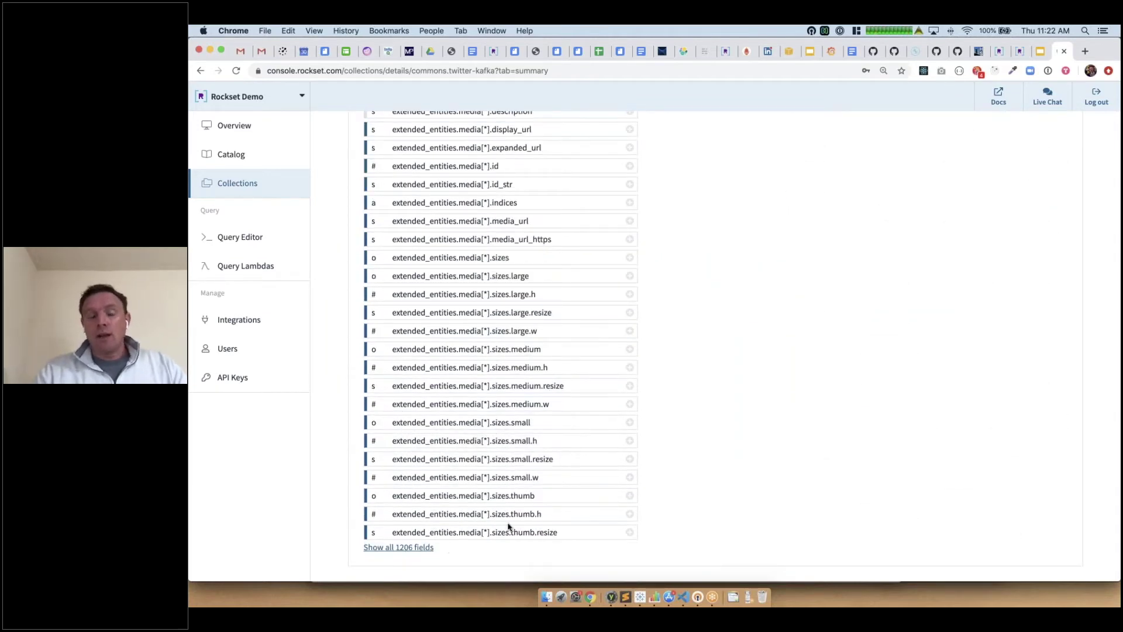
click(451, 548)
scroll(497, 351, up, 6)
scroll(492, 356, up, 10)
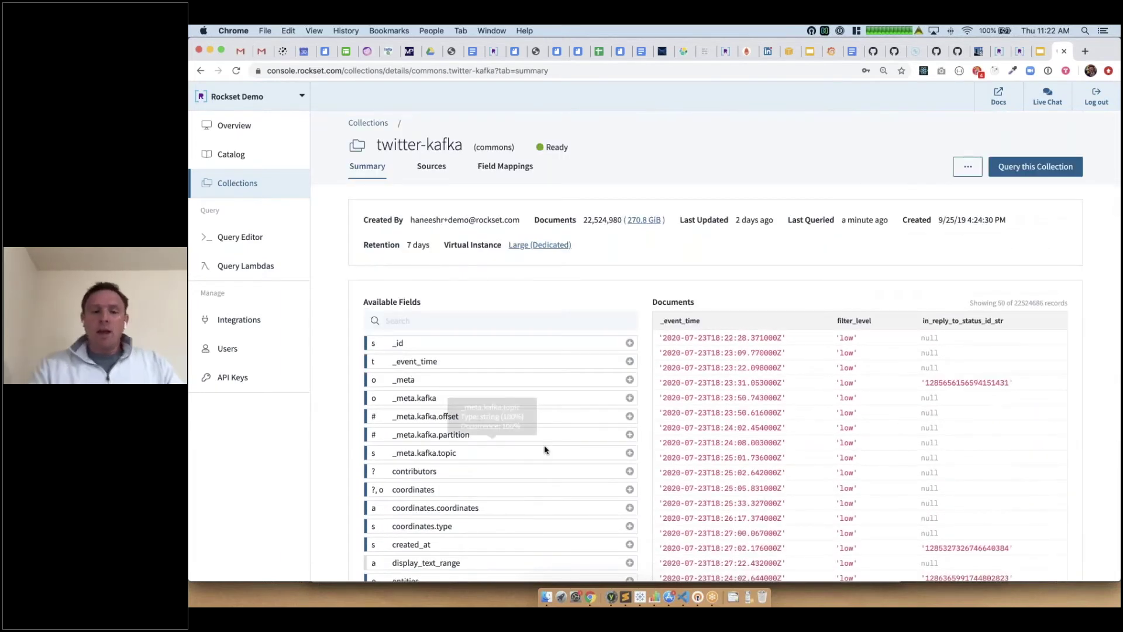
Inspect the type and occurrence details of the entities.media additional_media_info fields in the available fields list.
scroll(545, 449, down, 10)
scroll(544, 449, down, 1)
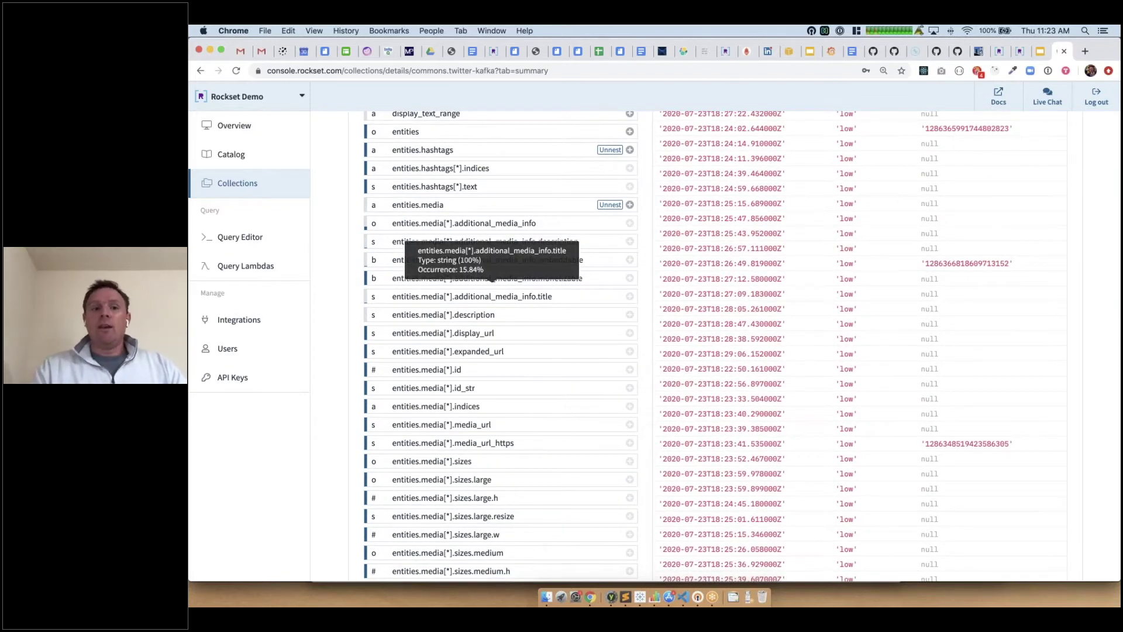
mouse_move(365, 282)
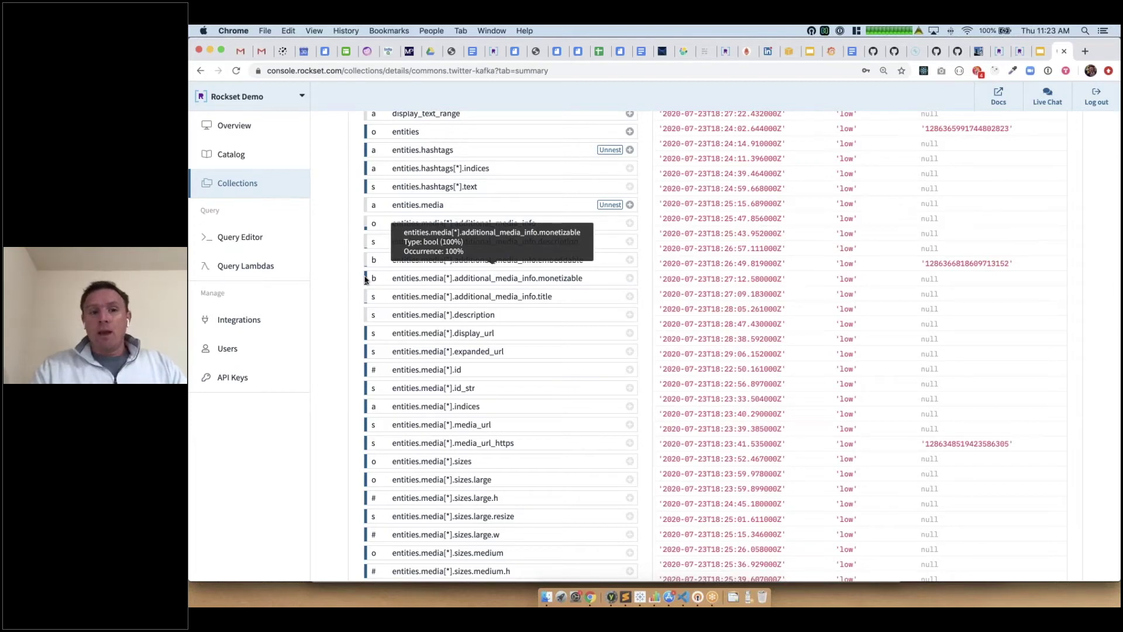
mouse_move(364, 226)
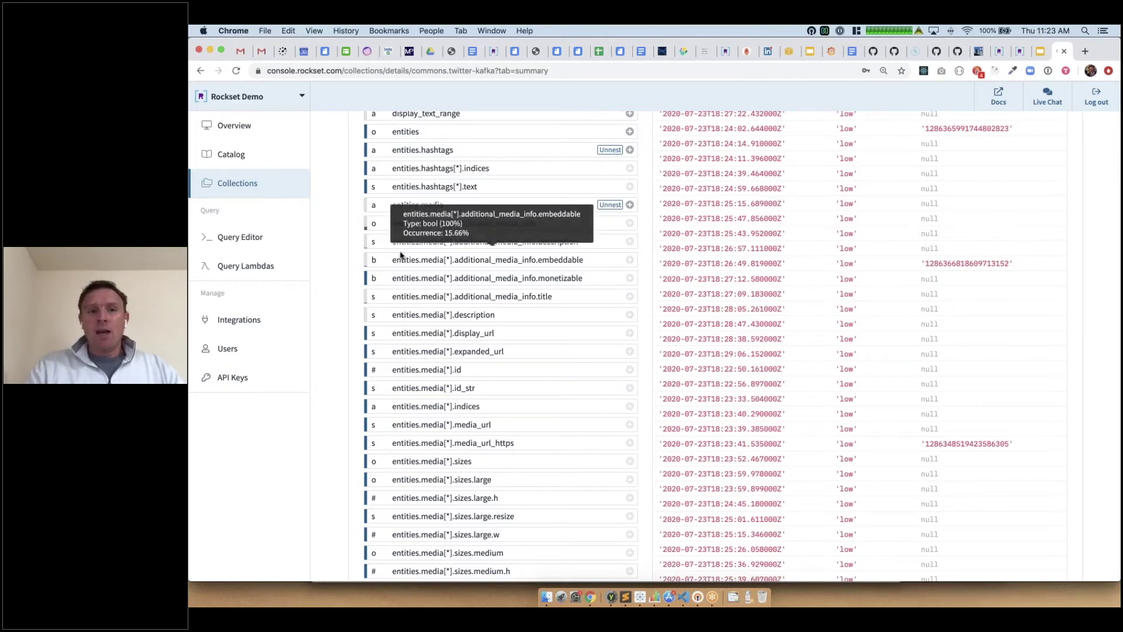
scroll(401, 255, up, 3)
scroll(400, 254, up, 12)
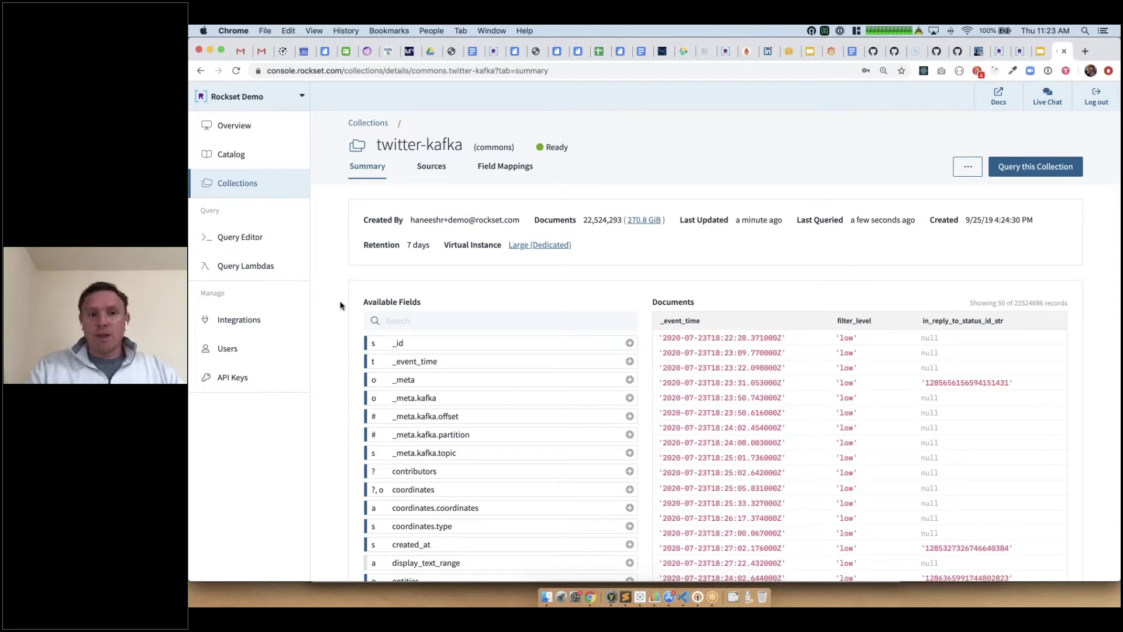
scroll(341, 305, down, 4)
scroll(341, 305, down, 2)
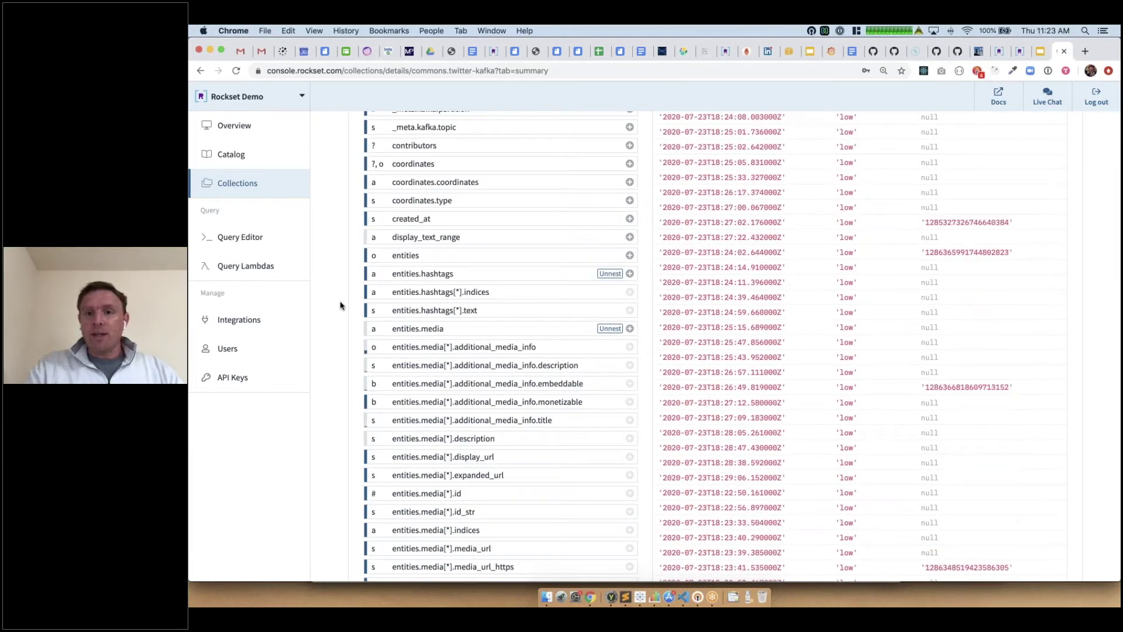
scroll(340, 304, up, 6)
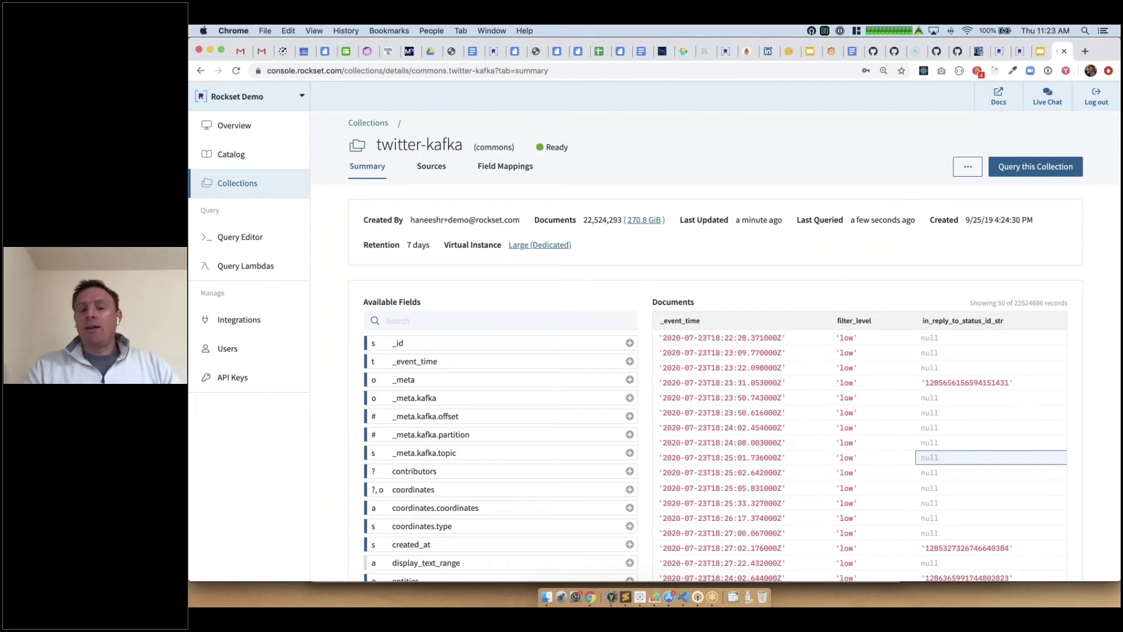
Examine the sample documents of twitter-kafka across their columns, from _event_time through to user and back.
click(887, 410)
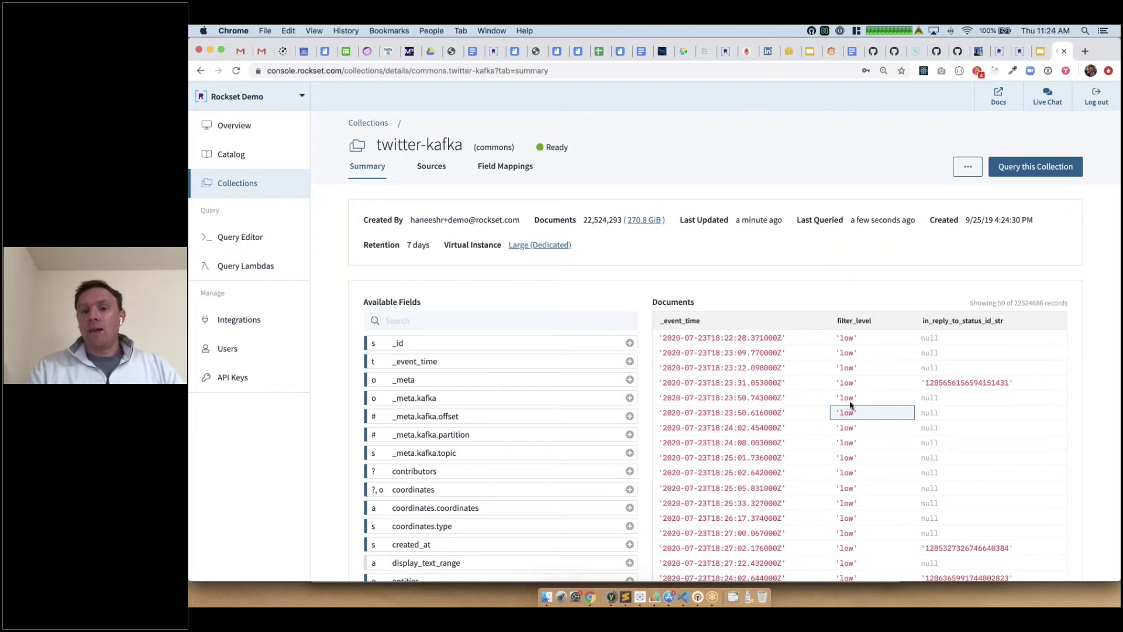
click(877, 456)
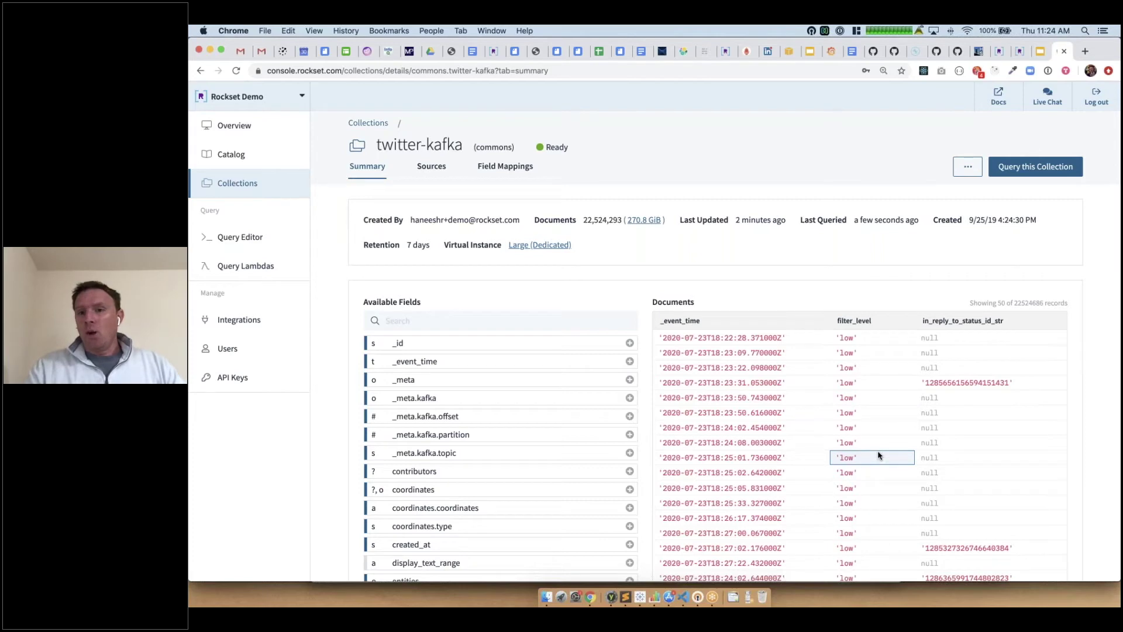
key(Right)
key(Right)
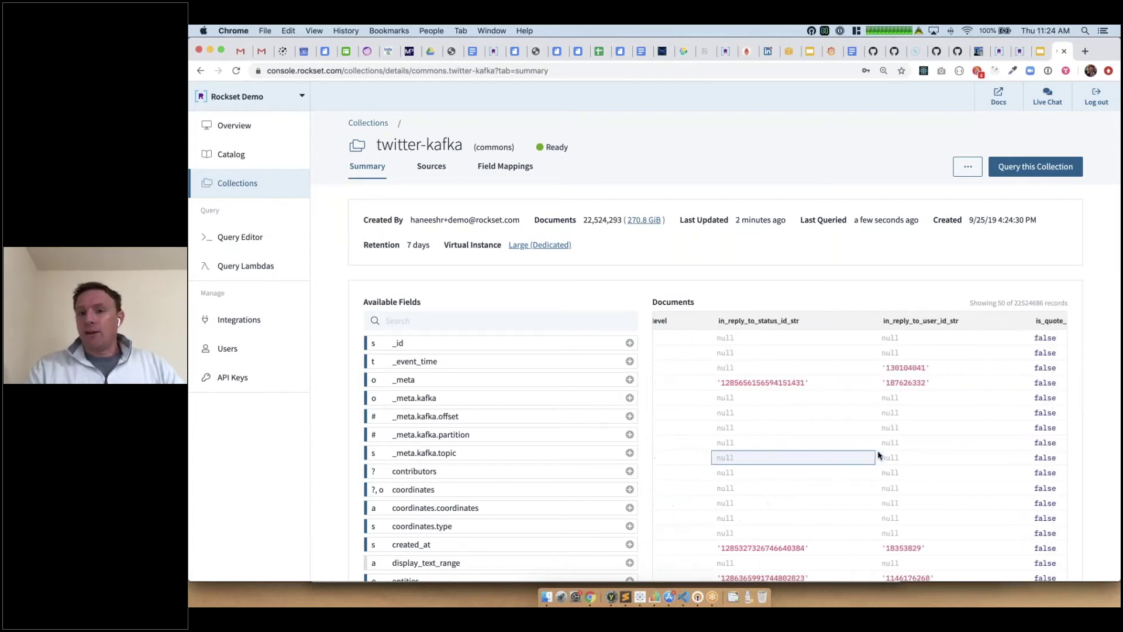
key(Right)
key(Right)
key(Right)
key(Right)
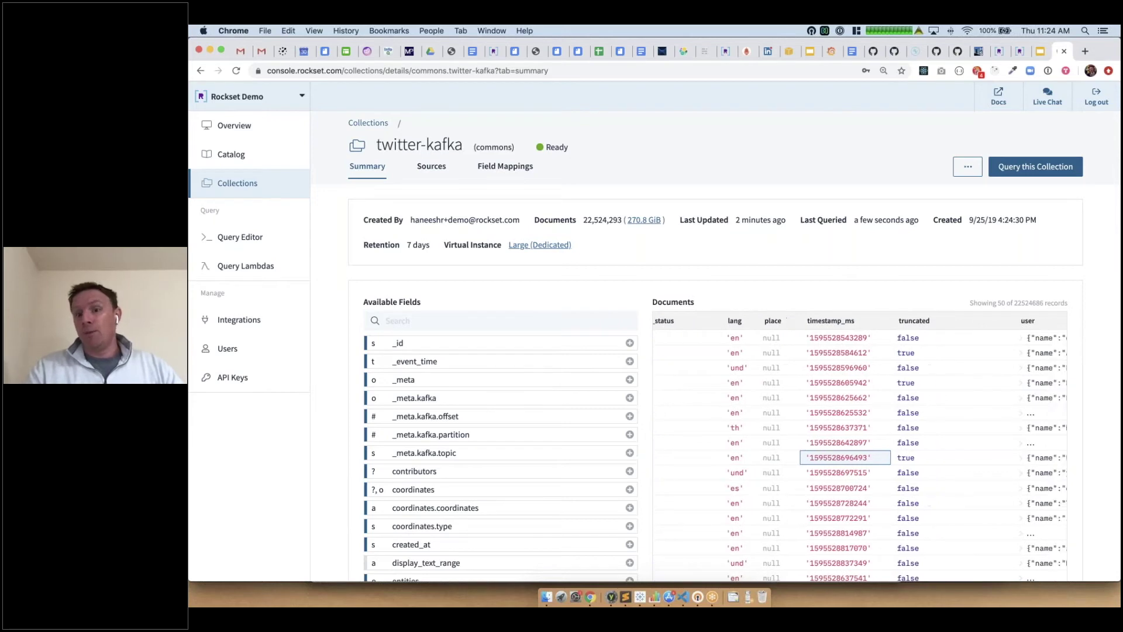
scroll(860, 449, right, 5)
scroll(860, 449, left, 10)
scroll(860, 450, right, 10)
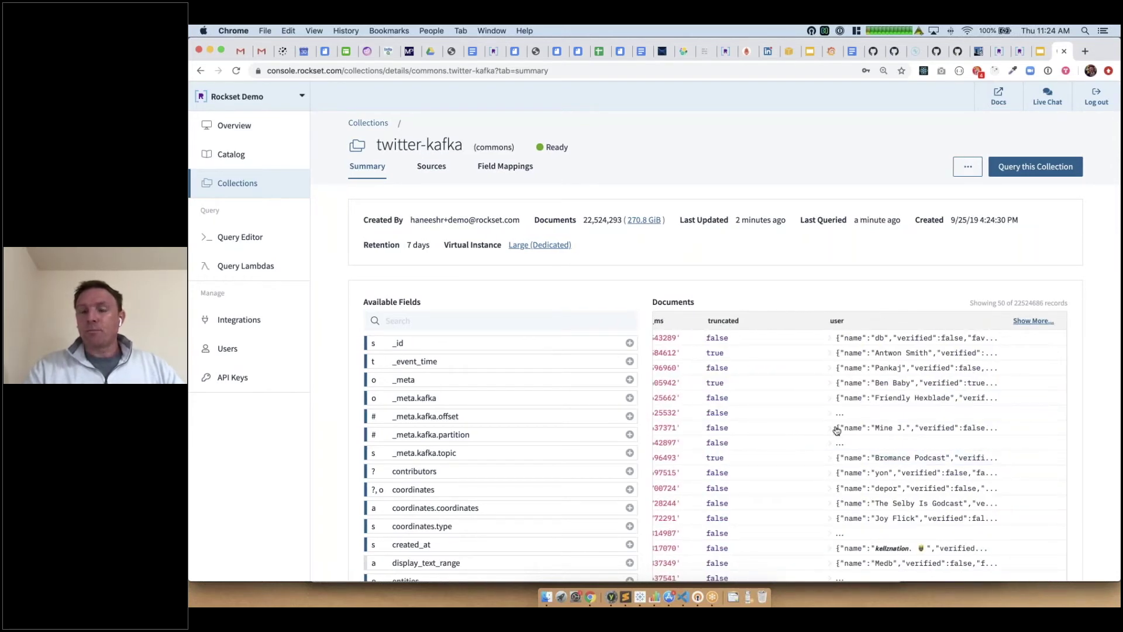
scroll(837, 431, left, 10)
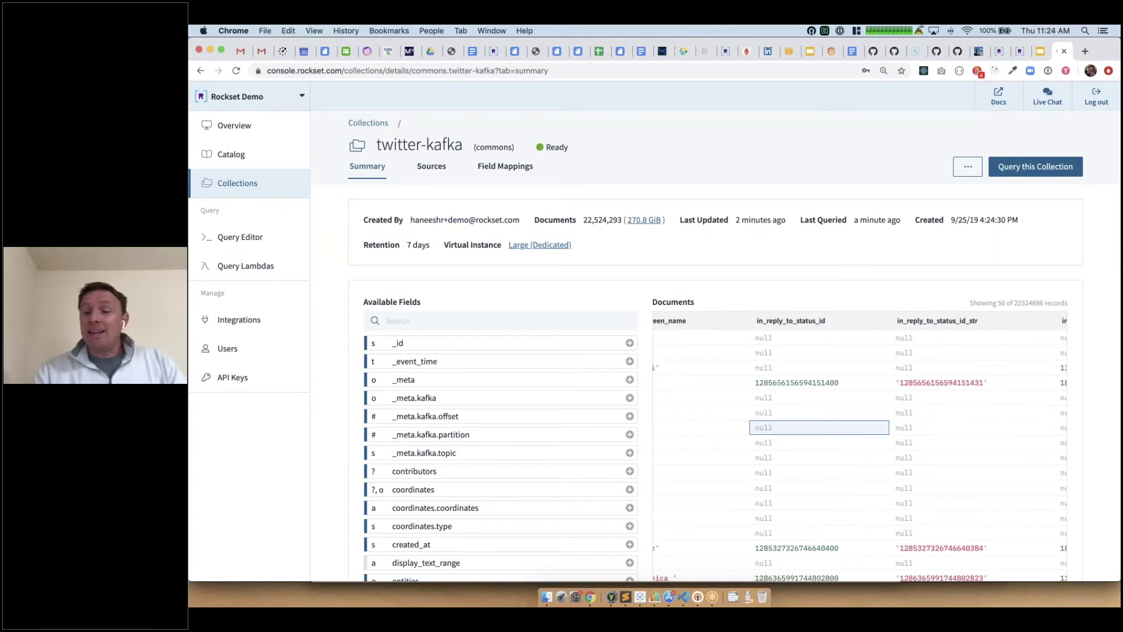
scroll(836, 430, right, 10)
scroll(673, 428, right, 5)
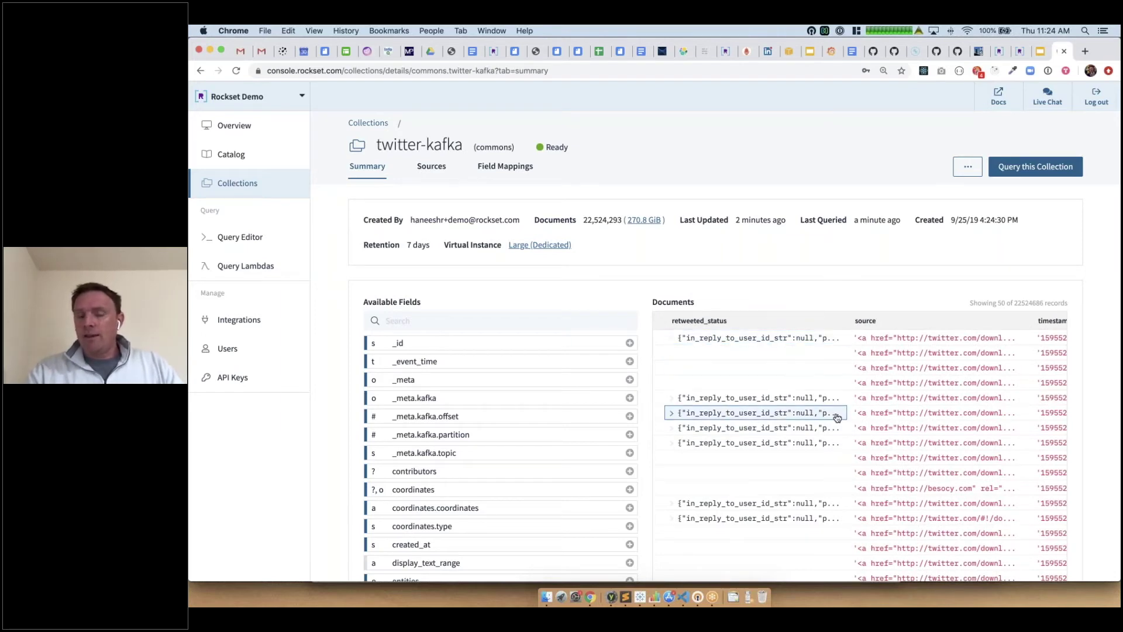
scroll(837, 417, left, 20)
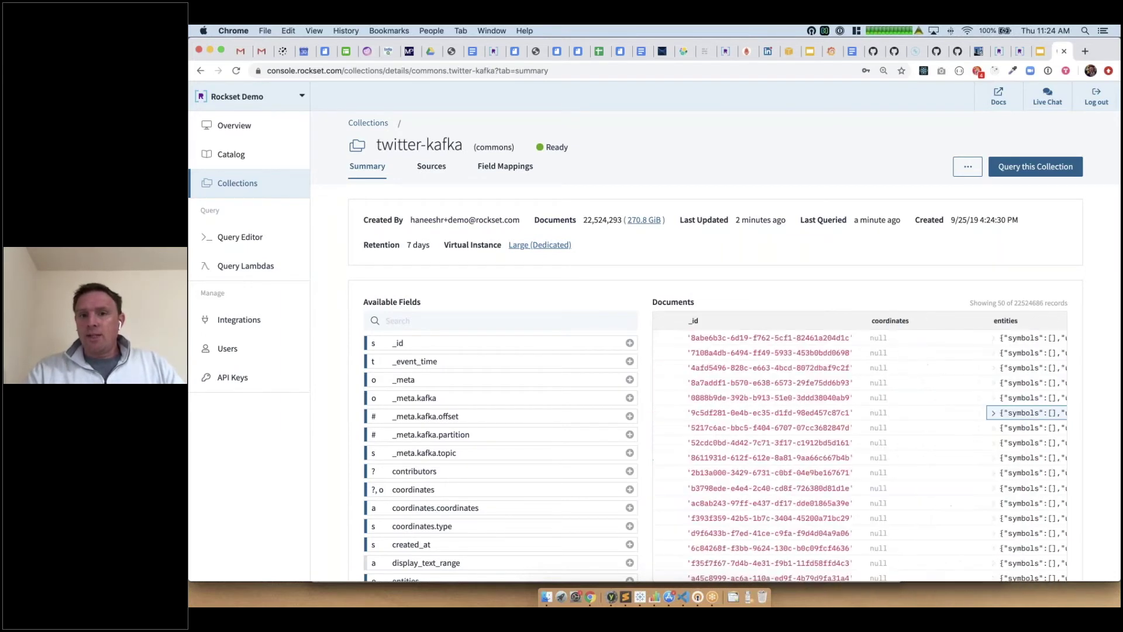
scroll(837, 417, left, 3)
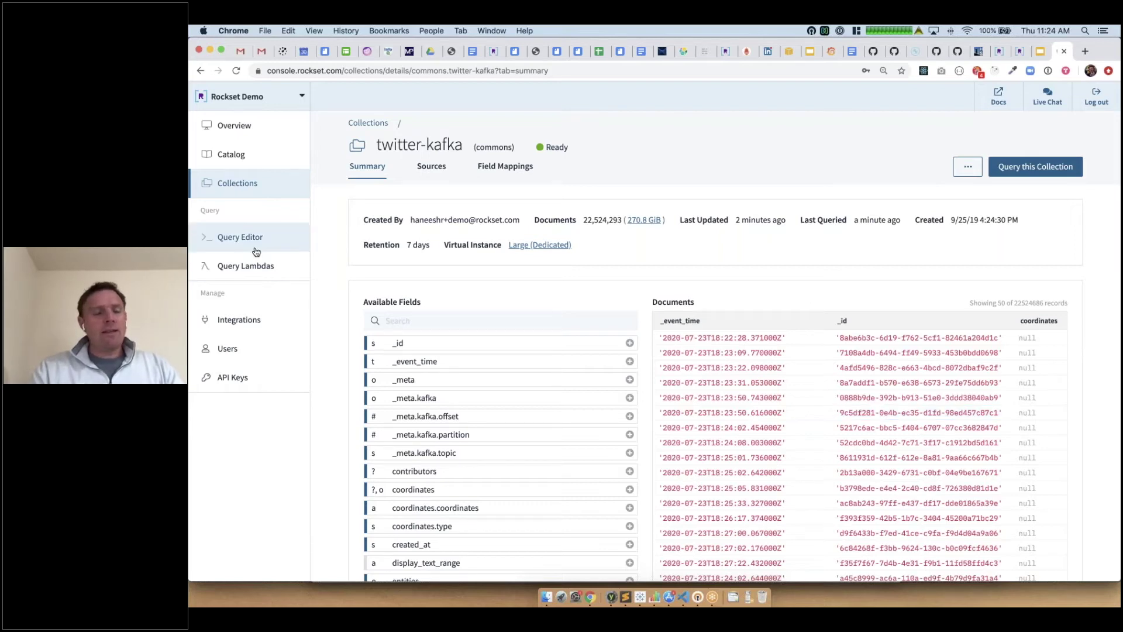
Start a new collection with Apache Kafka as the data source, using the existing rockset-kafka integration.
click(239, 188)
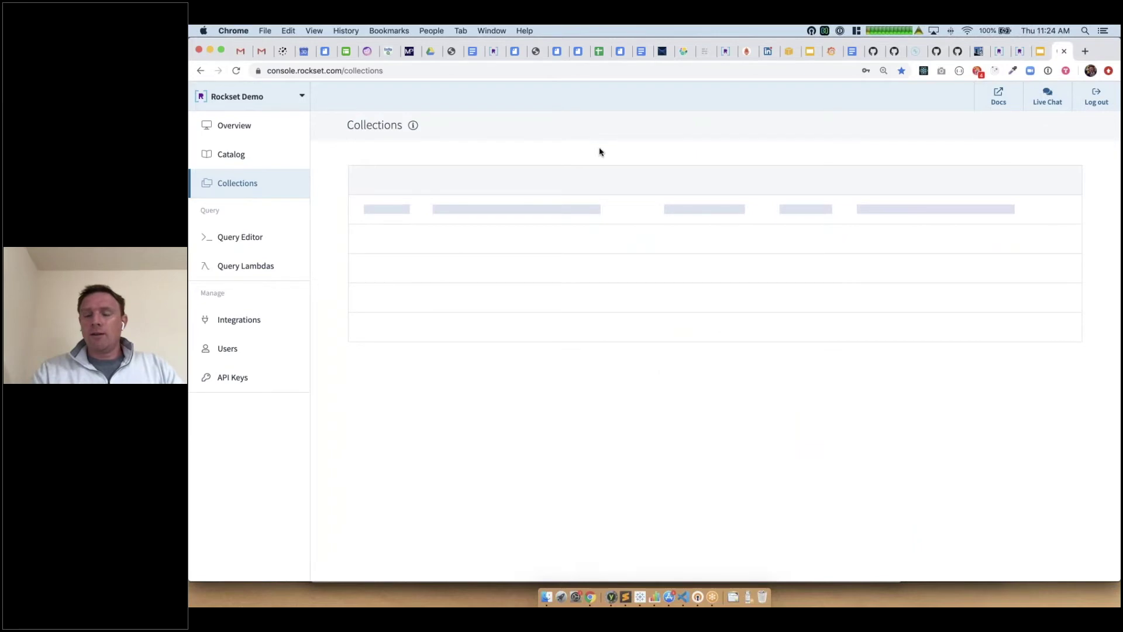
click(1035, 166)
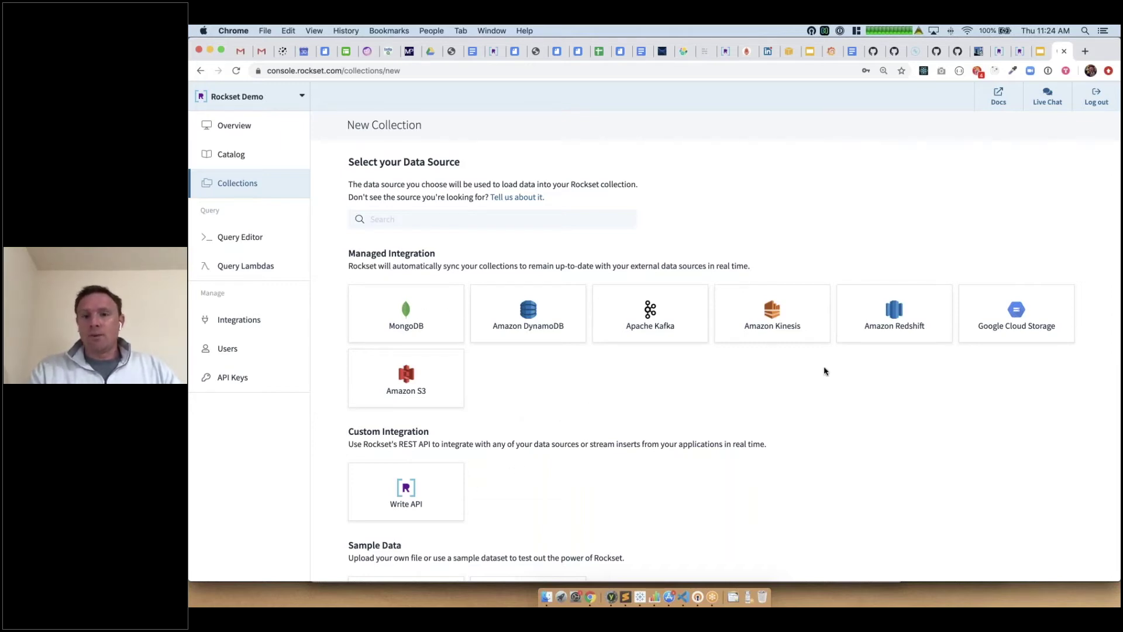
click(673, 319)
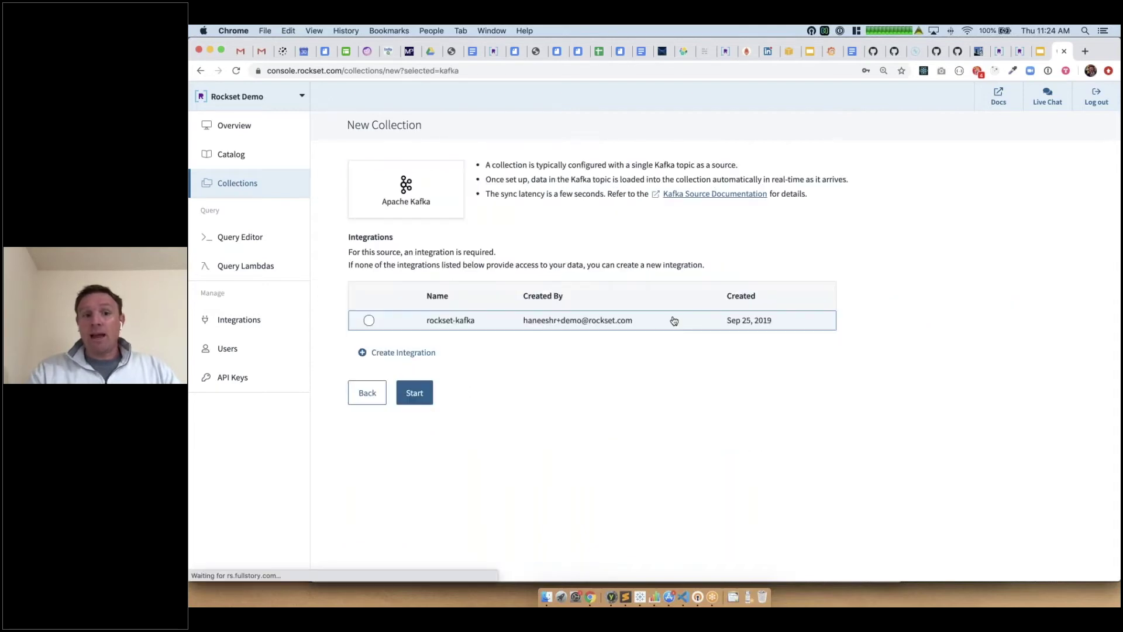
click(368, 321)
click(414, 393)
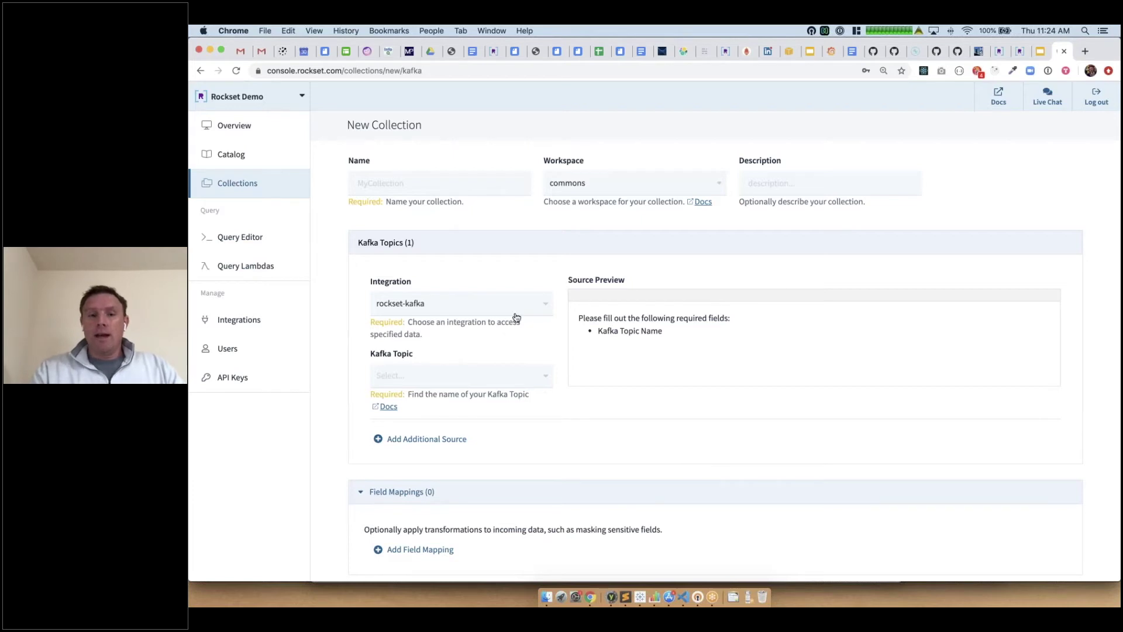
Select twitter-kafka as the new collection's Kafka topic and review the field mapping and retention options.
click(502, 381)
click(503, 396)
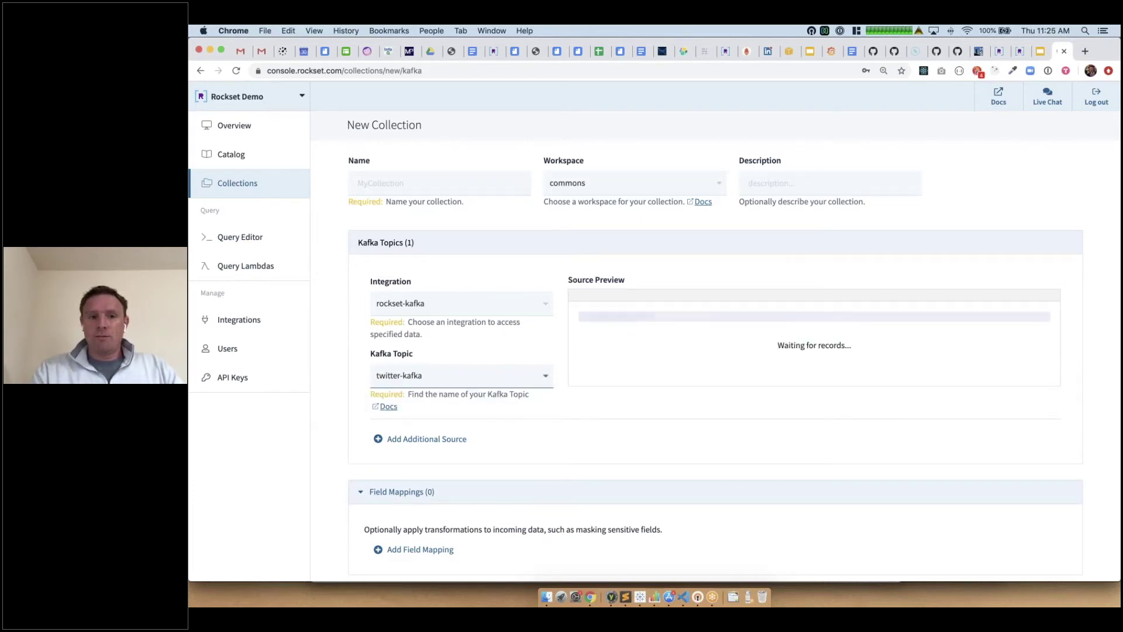
scroll(626, 449, down, 5)
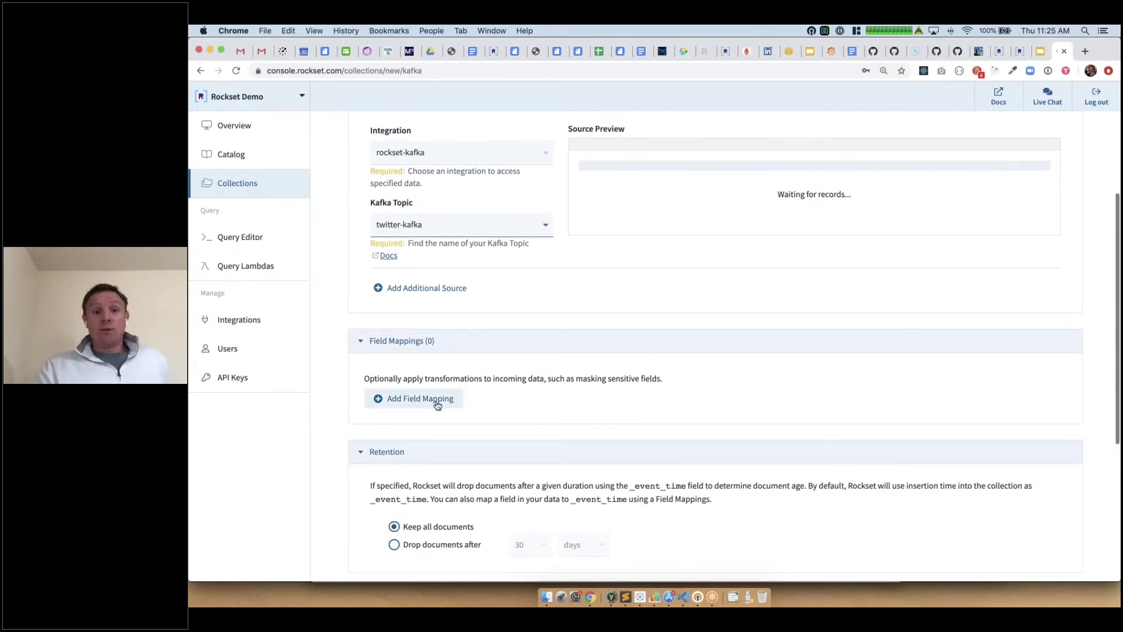
Add a field mapping, set its type to Custom Field Mapping, and review its input, function and output settings.
click(420, 444)
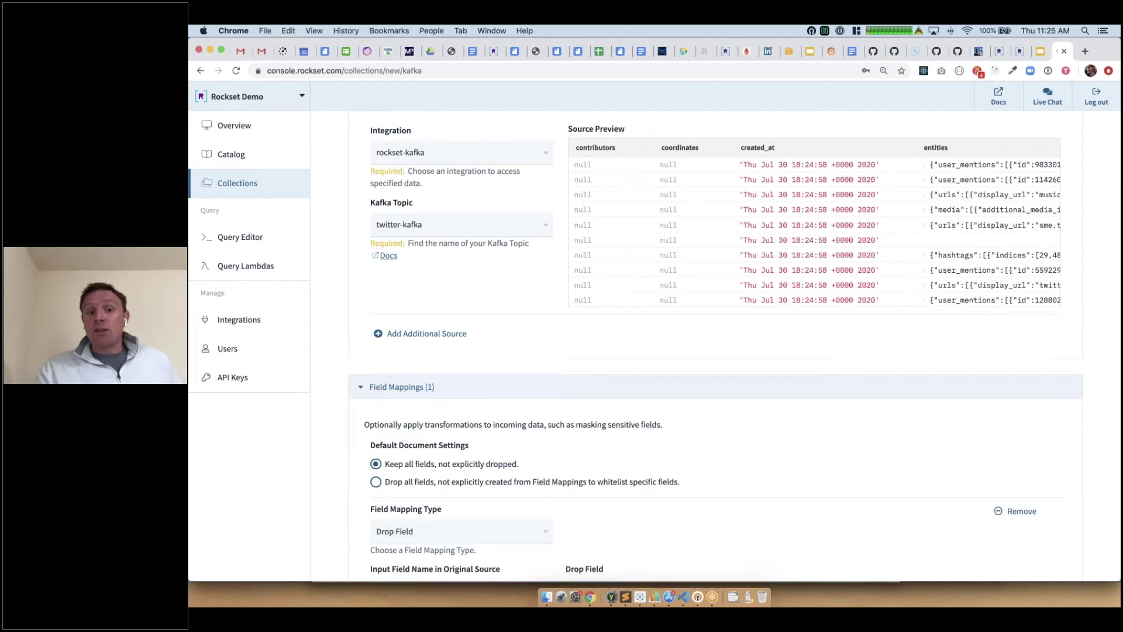
scroll(454, 438, down, 6)
scroll(602, 418, down, 3)
scroll(602, 419, up, 1)
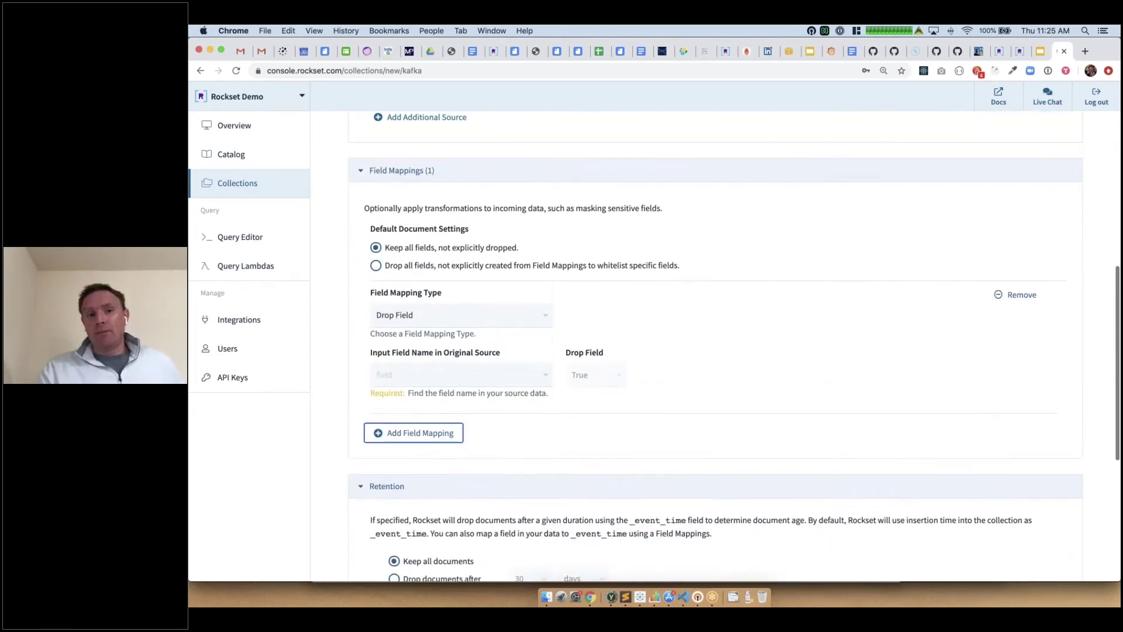
click(509, 316)
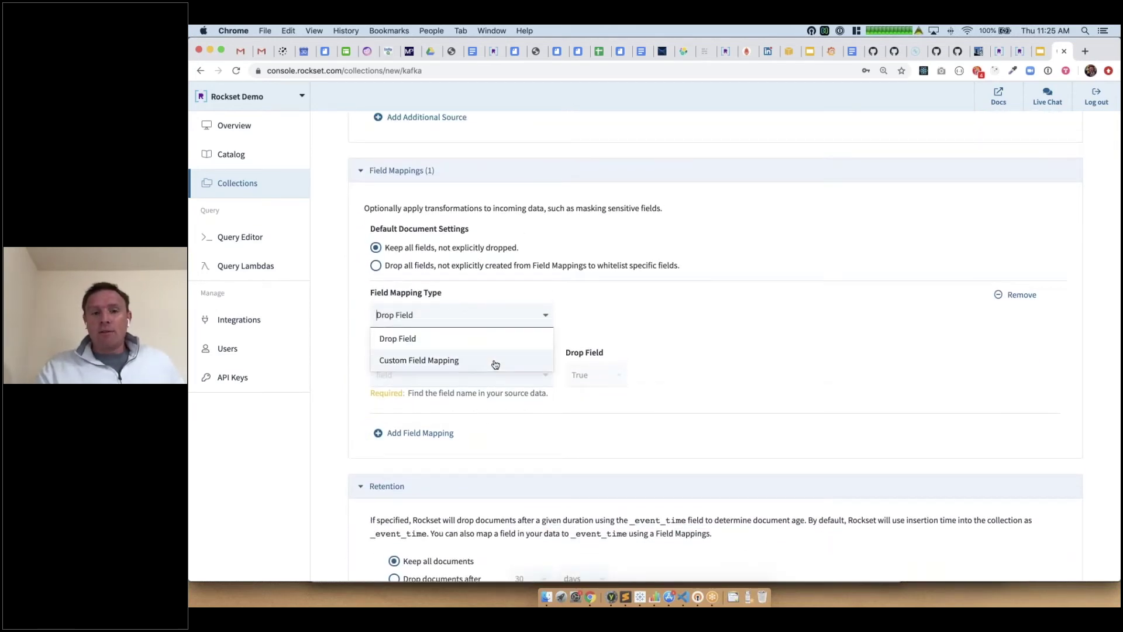
click(495, 364)
click(393, 438)
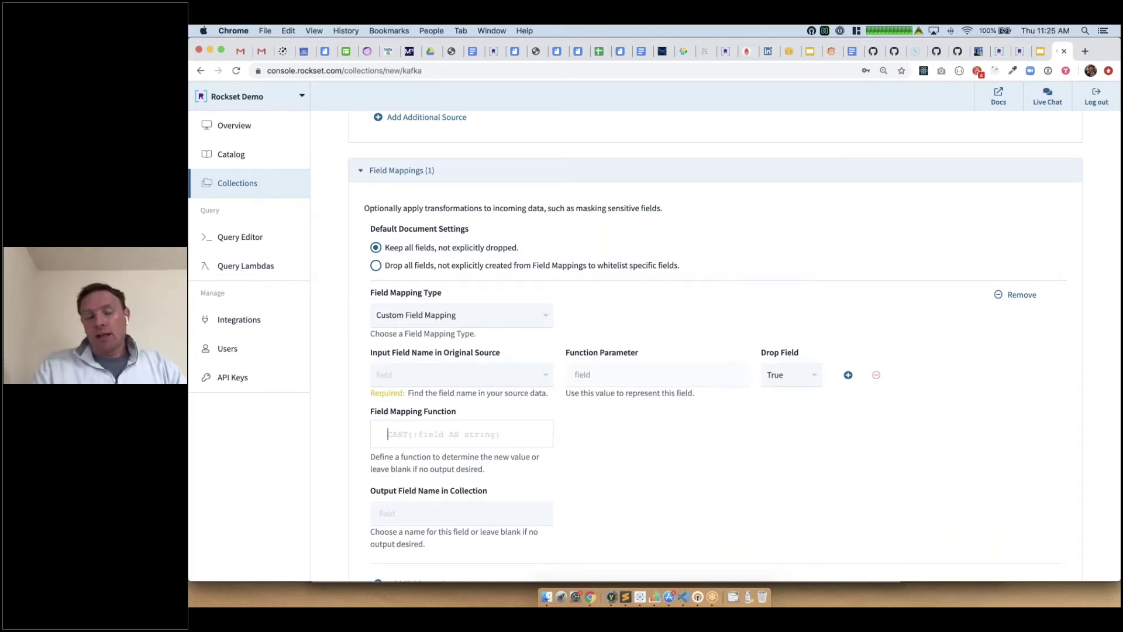
scroll(606, 419, up, 2)
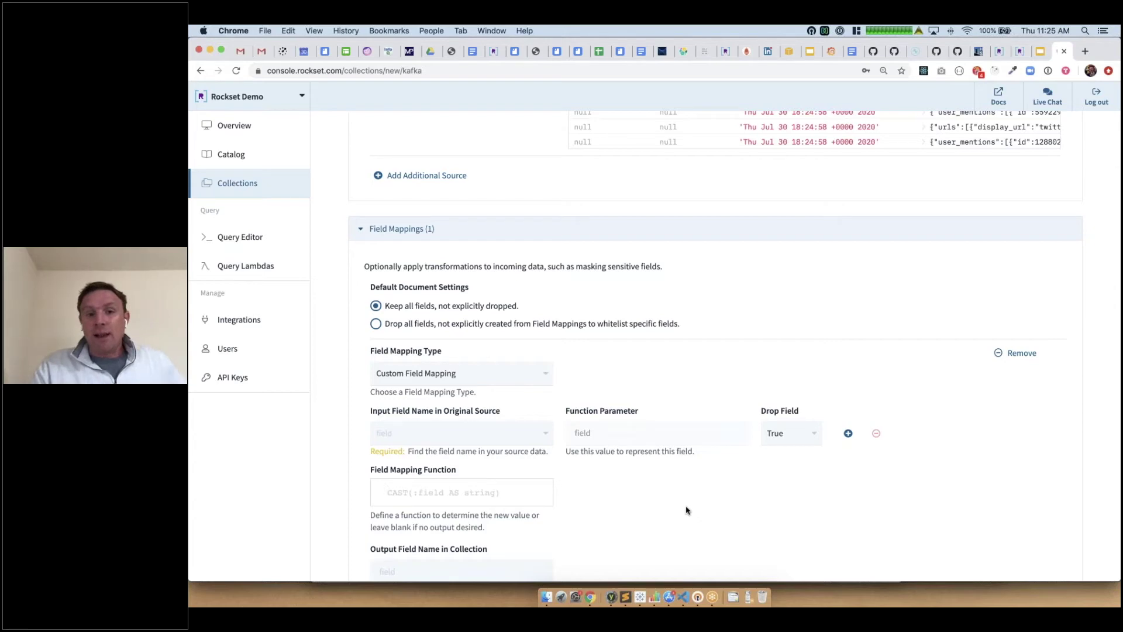
click(518, 375)
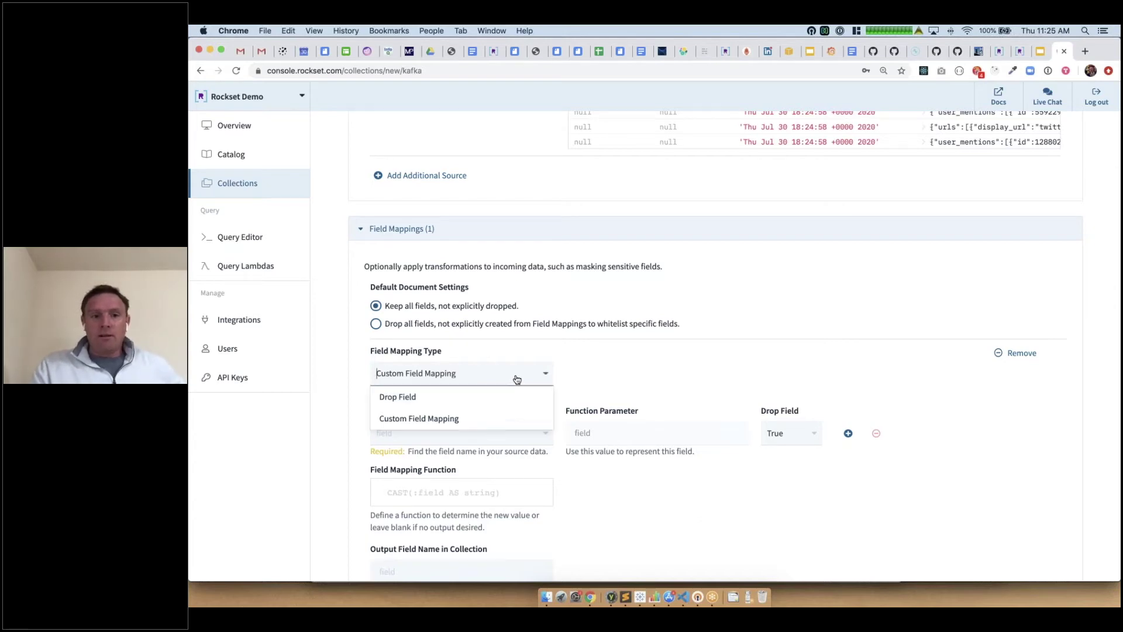
click(601, 495)
scroll(630, 460, down, 2)
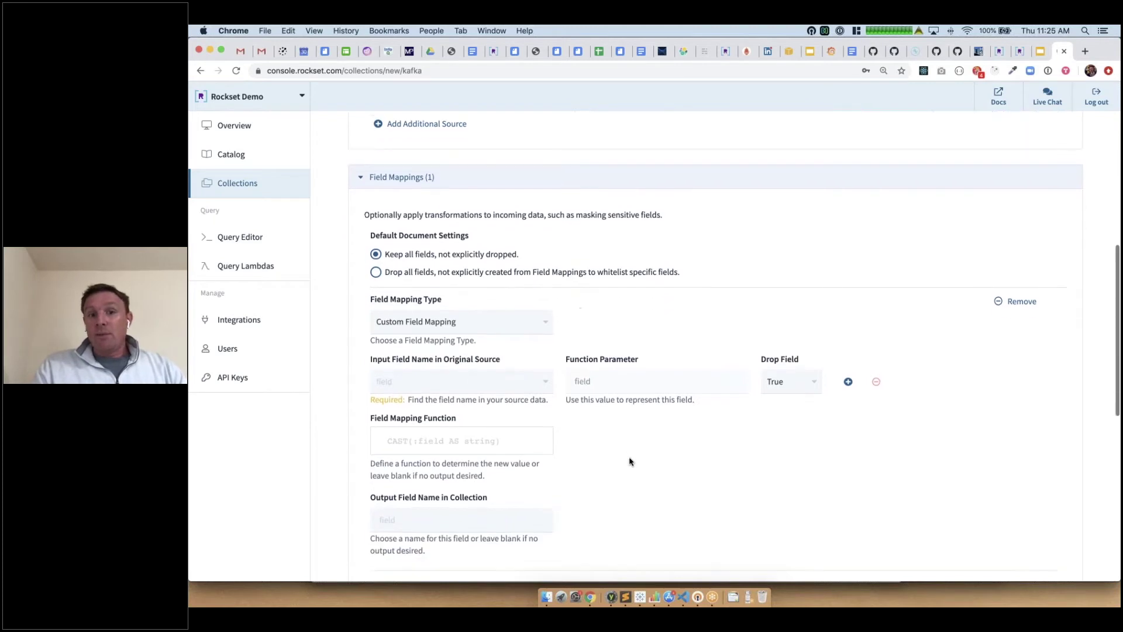
scroll(629, 461, down, 1)
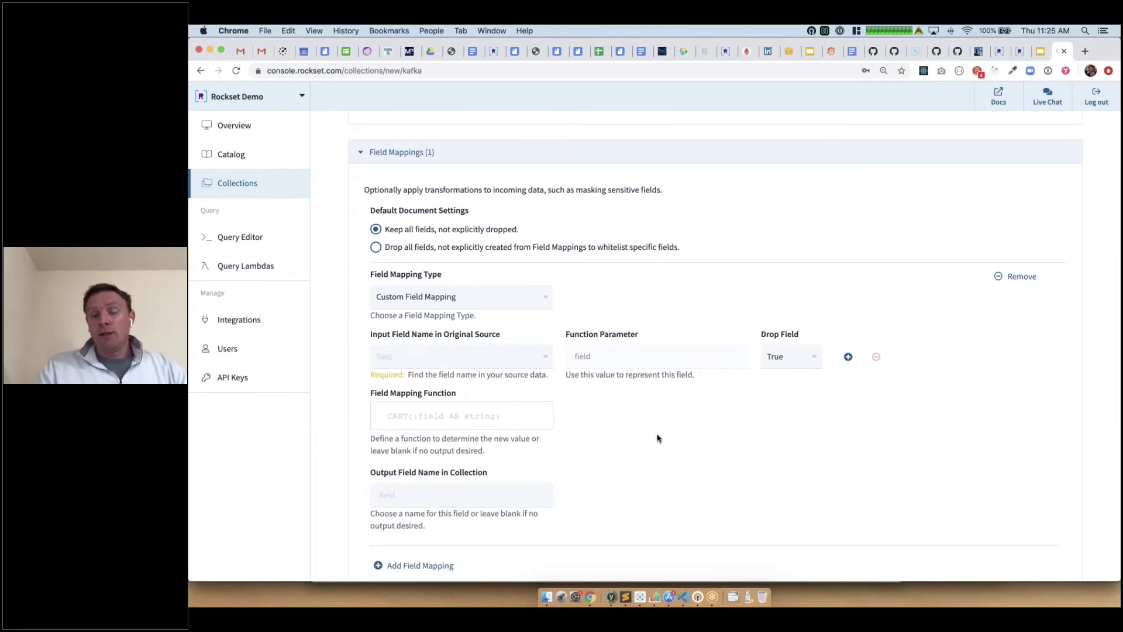
Set the new collection's retention to drop documents after 30 days.
scroll(656, 438, down, 10)
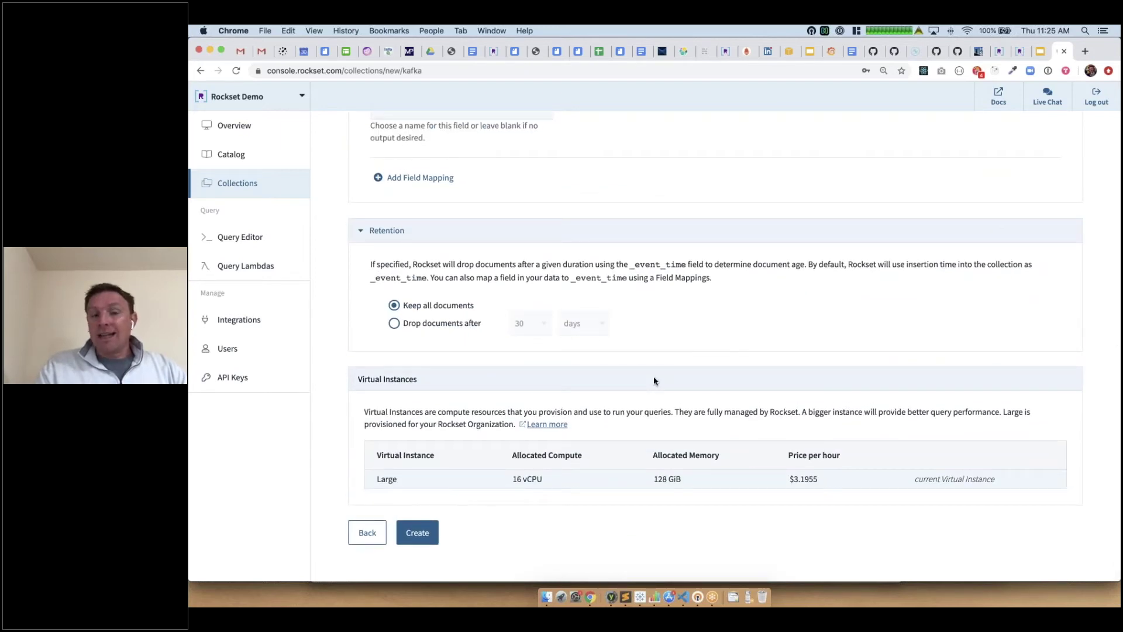
click(404, 327)
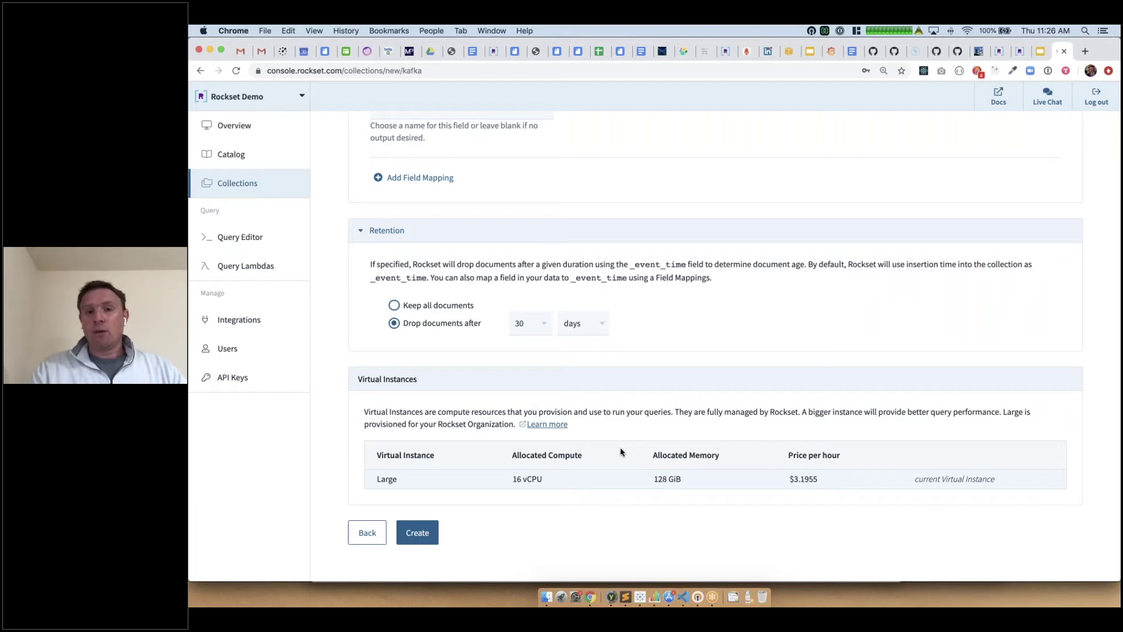
scroll(621, 452, up, 15)
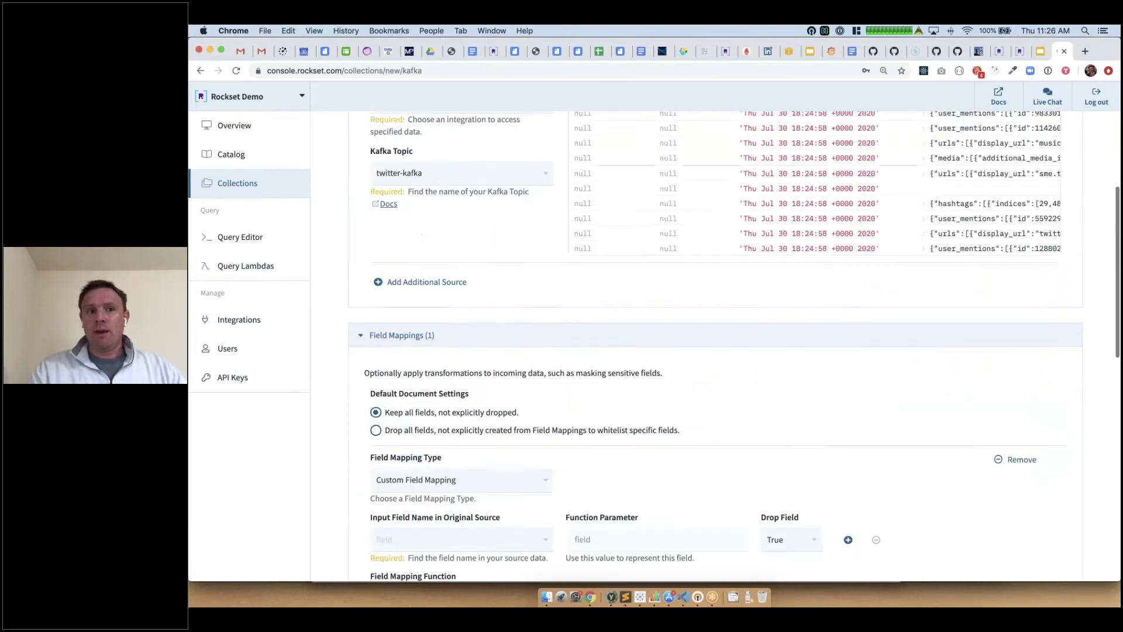
Return to the collections list, open the twitter-kafka collection and start a query on it.
click(248, 183)
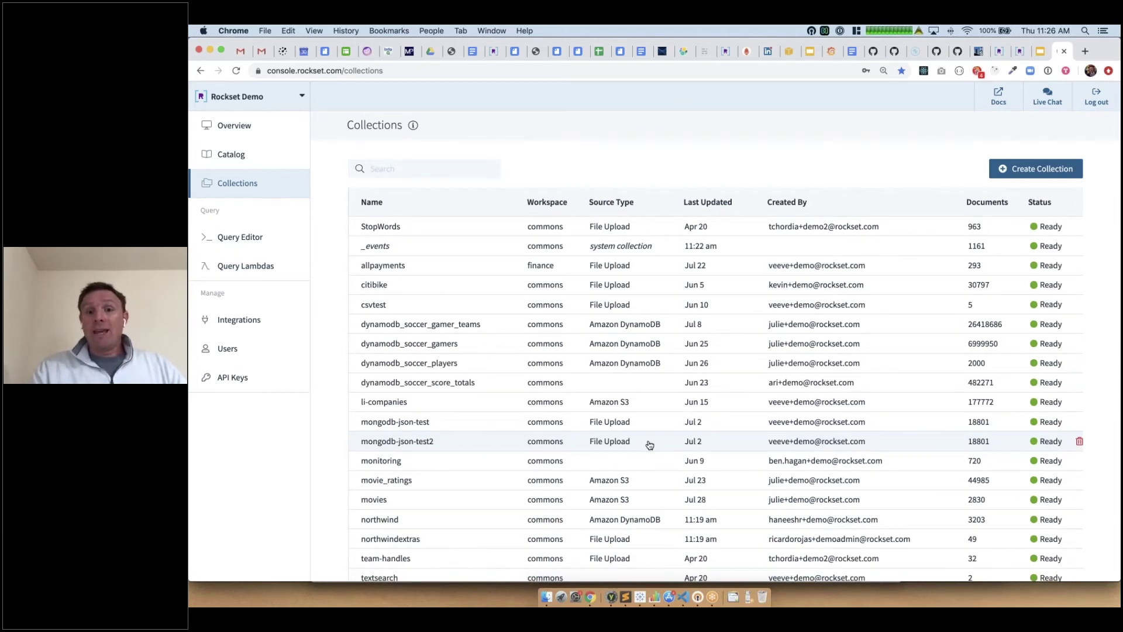
scroll(650, 444, down, 3)
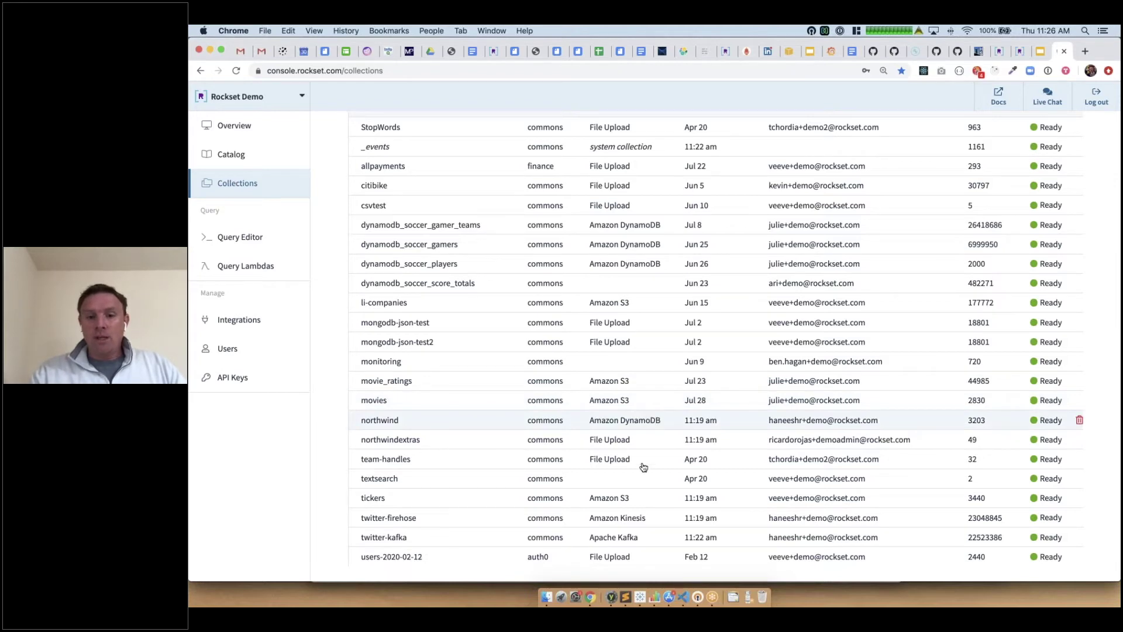
click(624, 537)
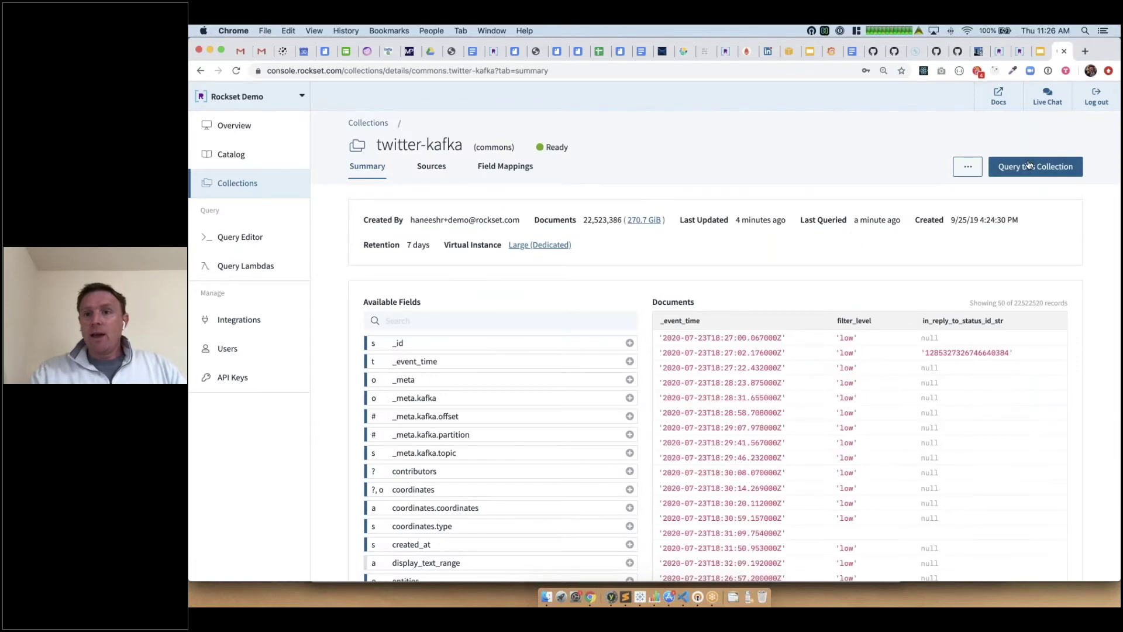
click(1030, 167)
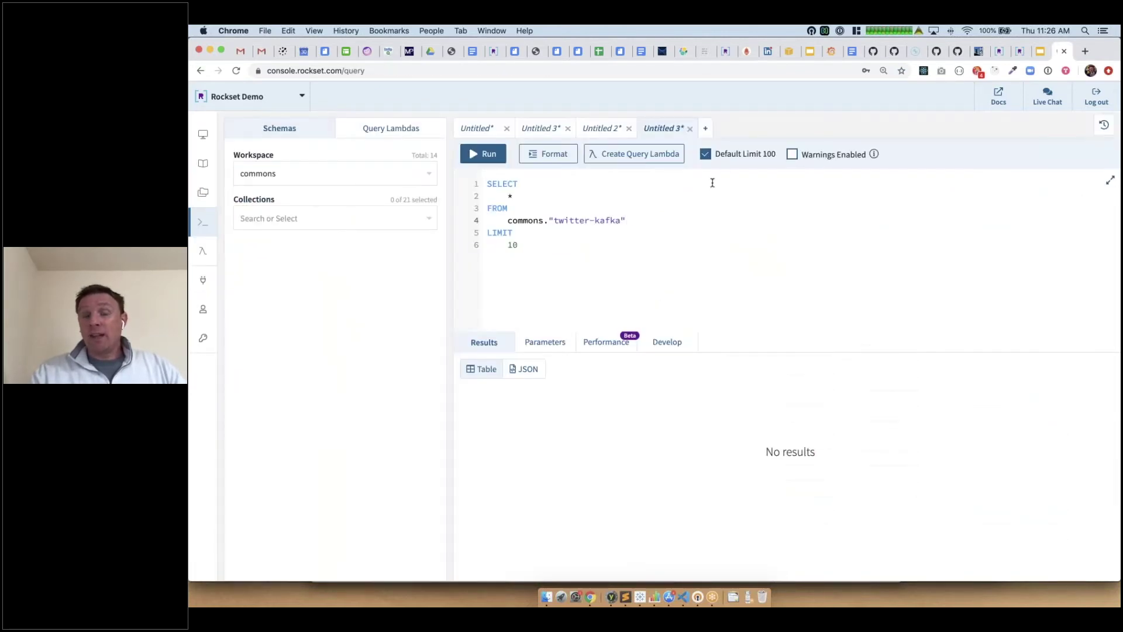
Run the twitter-kafka query with the default limit of 100 turned off, and look across the result columns.
click(706, 154)
click(488, 155)
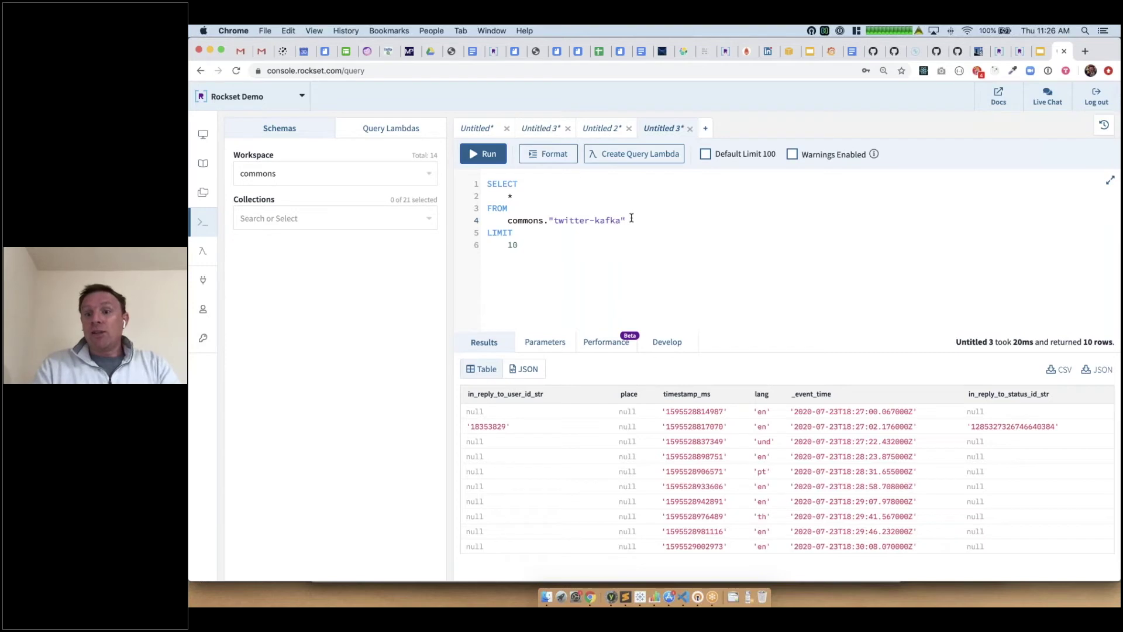
click(819, 441)
scroll(819, 441, right, 5)
scroll(787, 471, right, 4)
scroll(787, 471, left, 10)
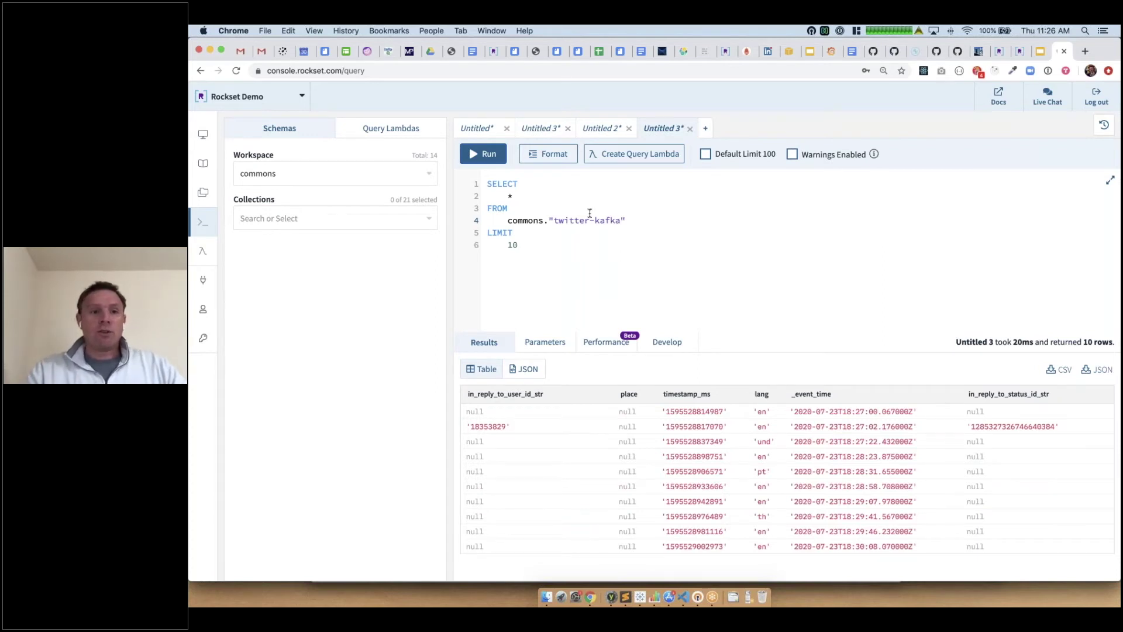
Show the available fields of the dynamodb_soccer_gamer_teams collection in the schema browser.
click(361, 231)
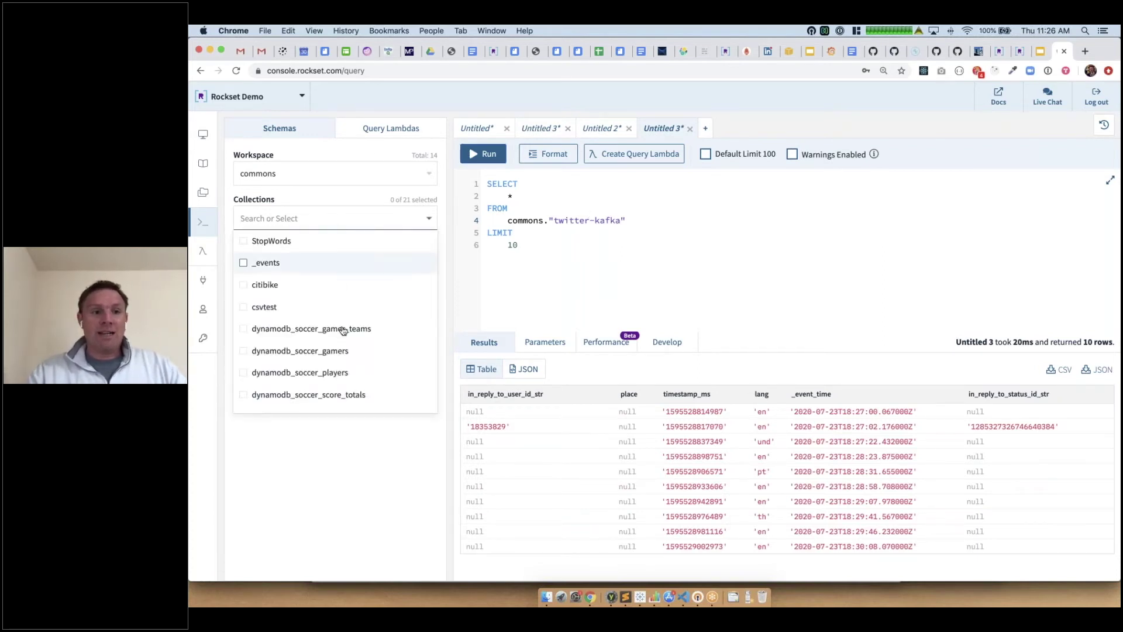
click(243, 329)
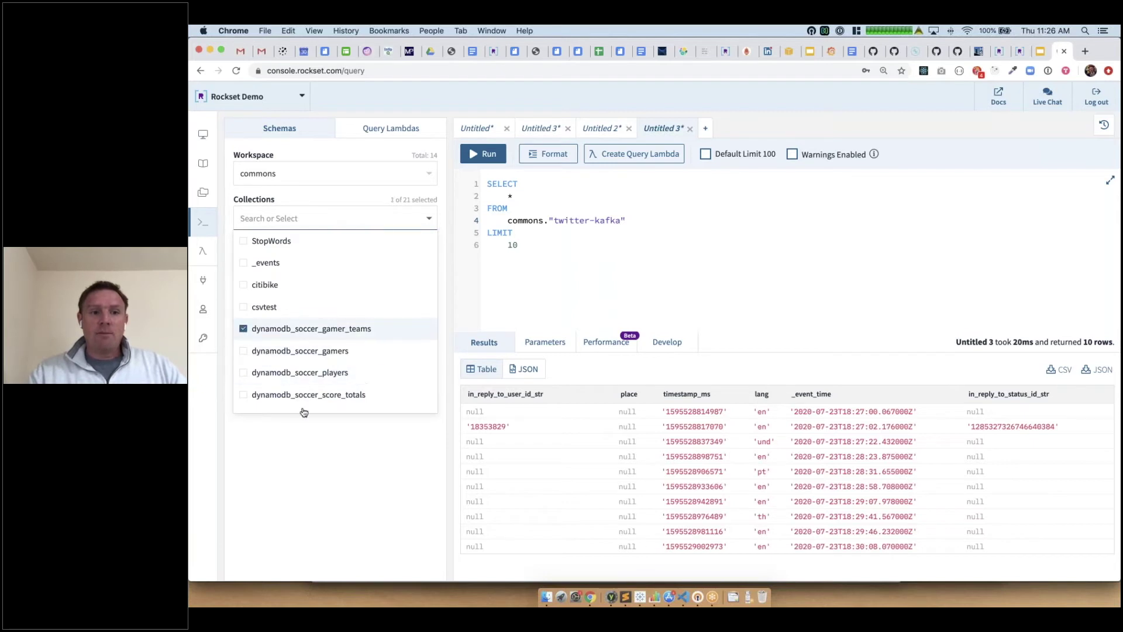
click(348, 474)
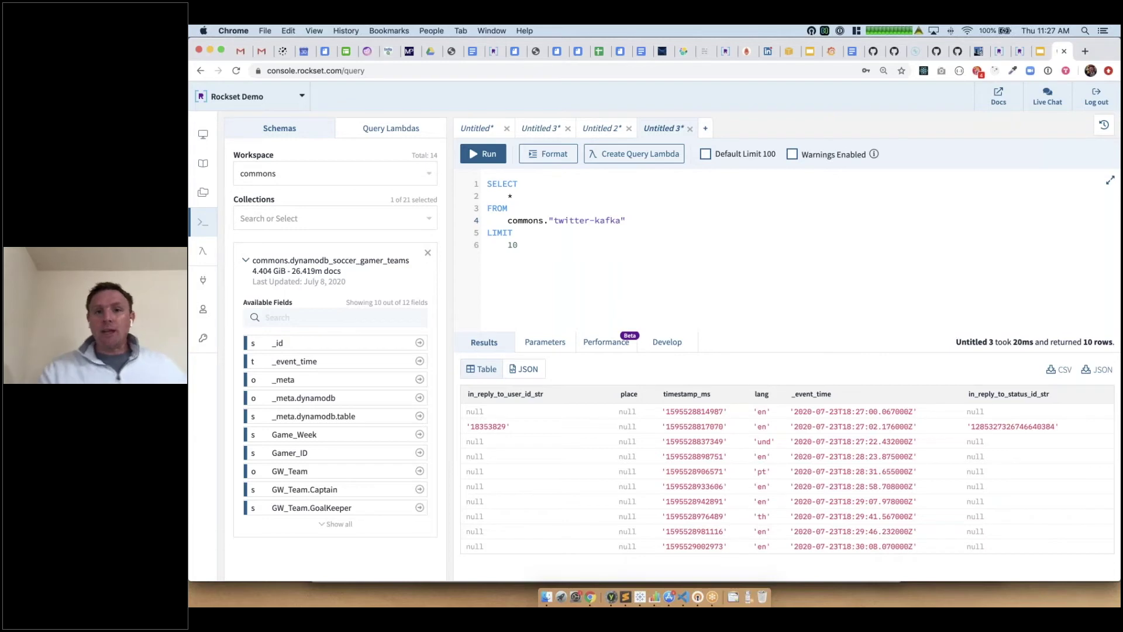
Run the Untitled 2 query that shows twitter-firehose tweets where entities.symbols exist from the last 1 day.
click(592, 130)
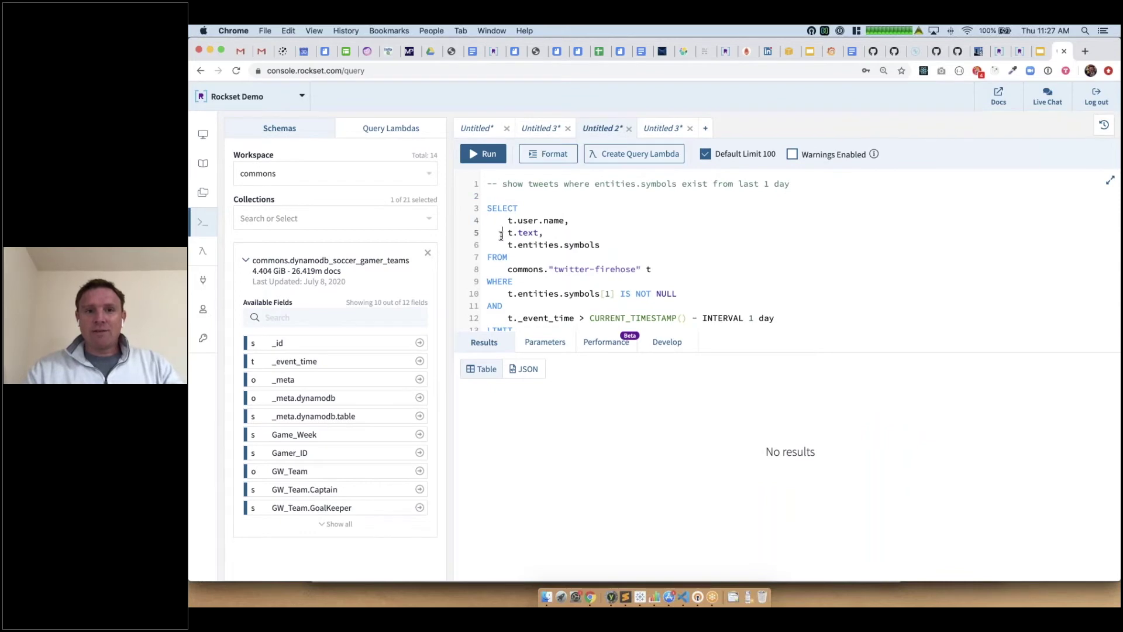
key(super+Return)
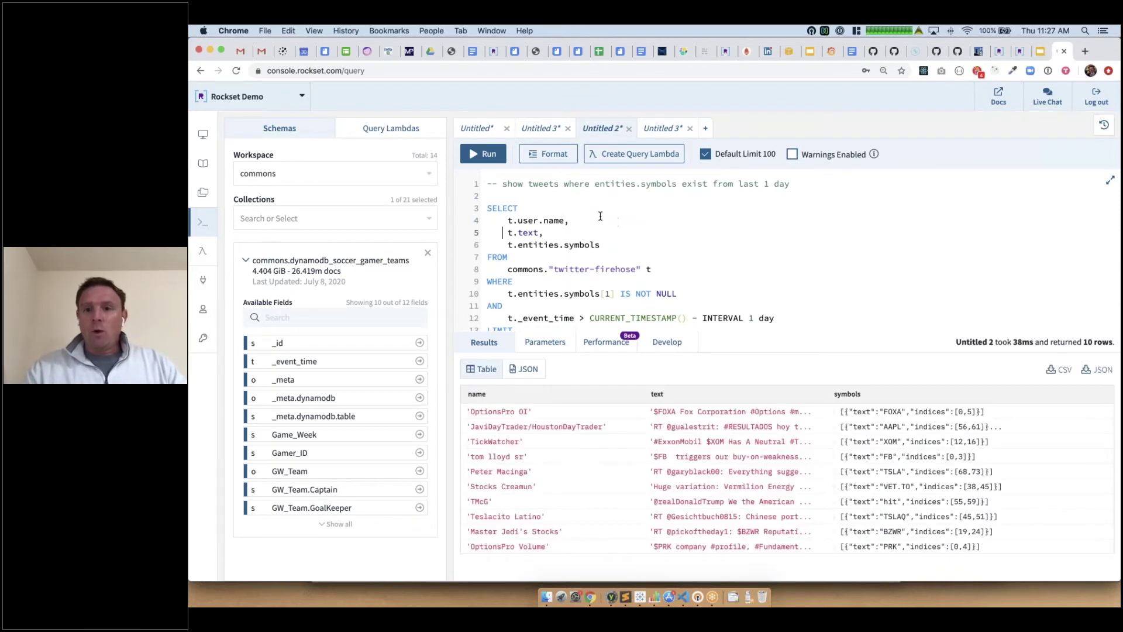
scroll(528, 225, down, 5)
scroll(534, 246, up, 5)
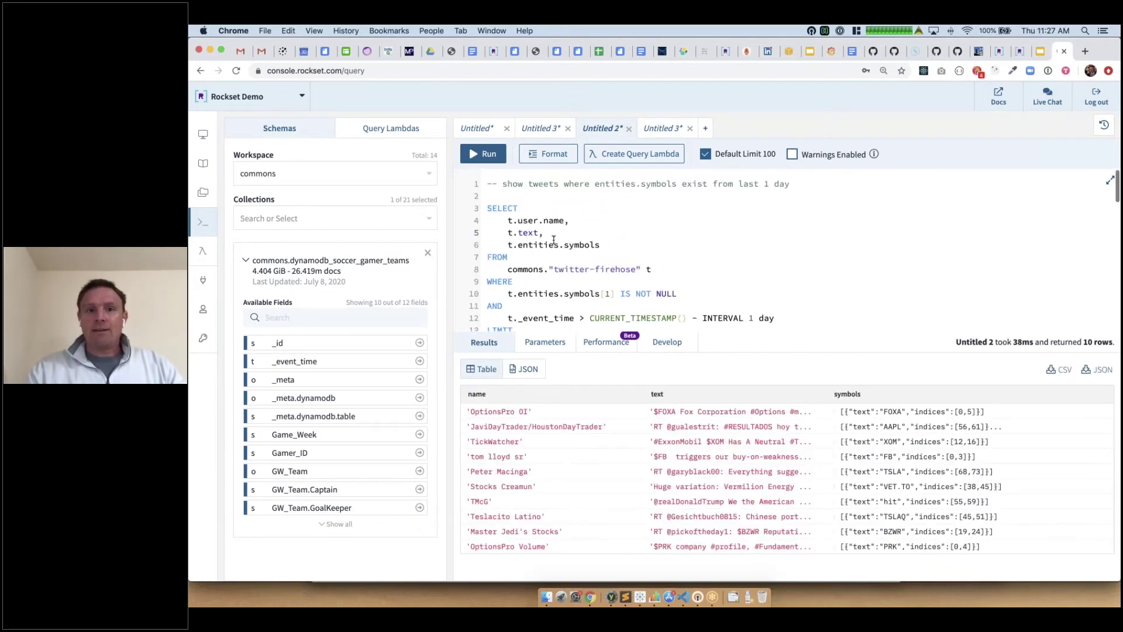
Examine the query's twitter-firehose source, its entities.symbols and one-day interval conditions, and the symbols values in the results.
drag(539, 266, 625, 267)
click(624, 266)
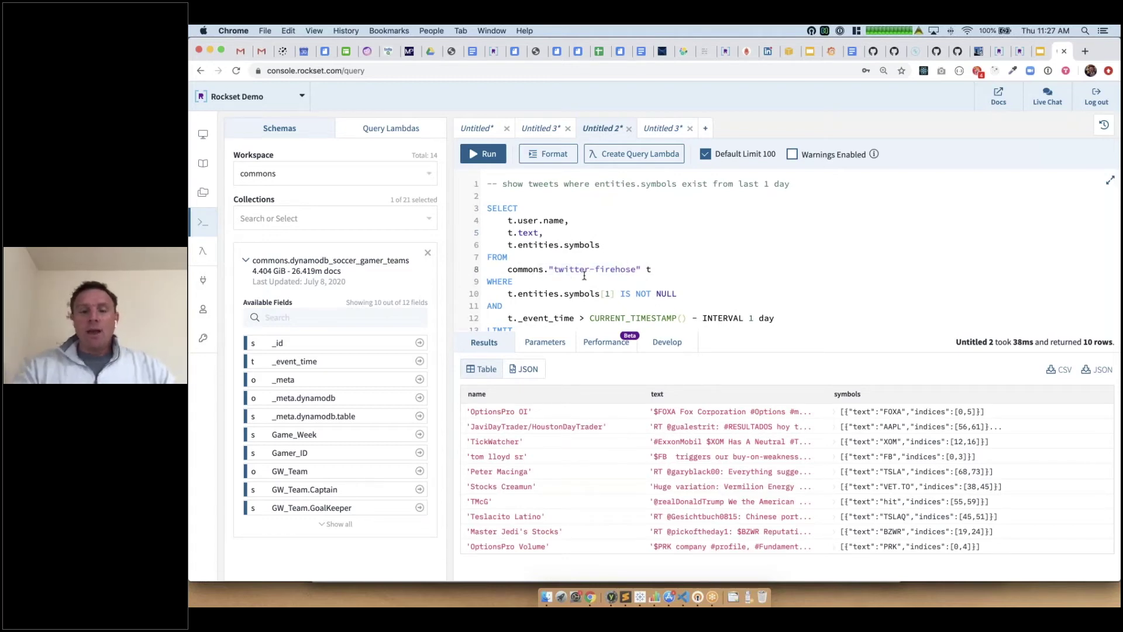
drag(518, 294, 609, 295)
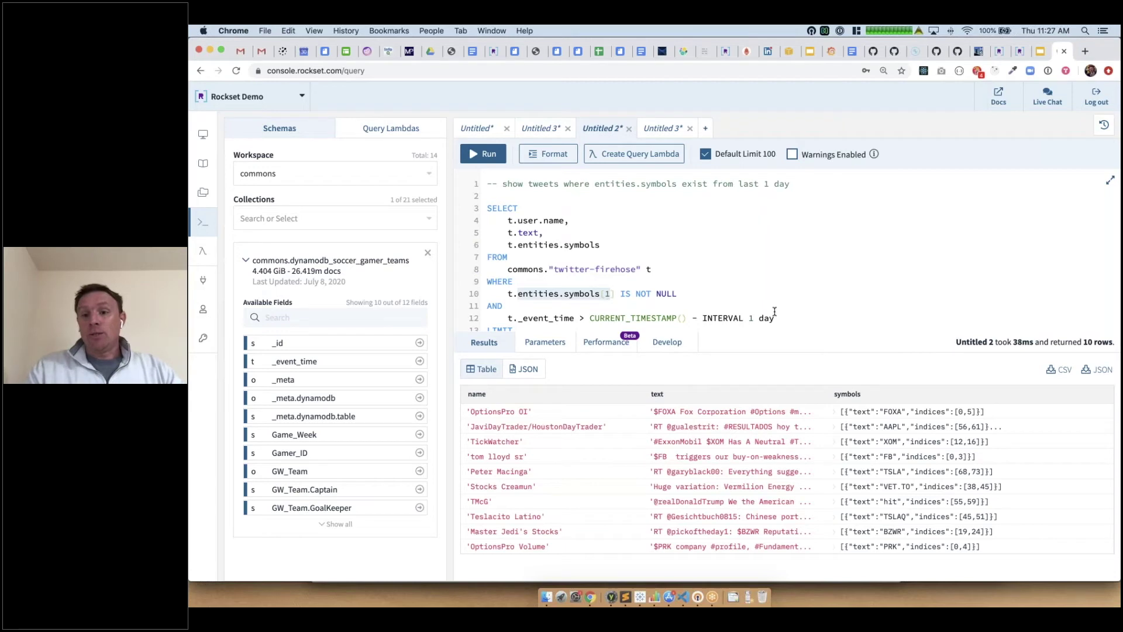
click(864, 416)
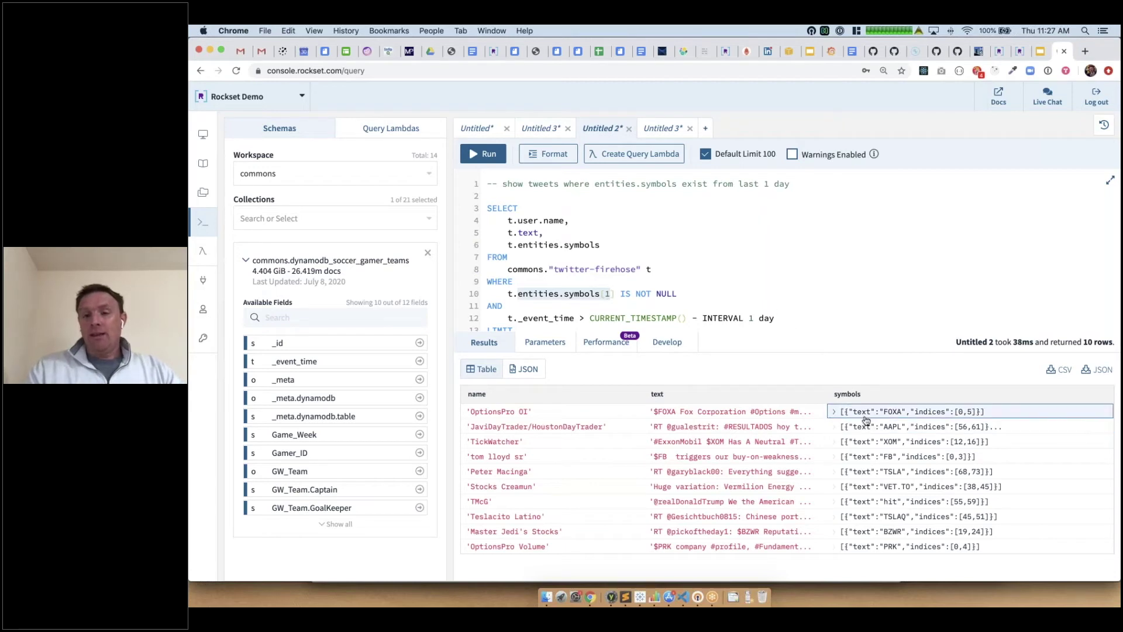
click(865, 446)
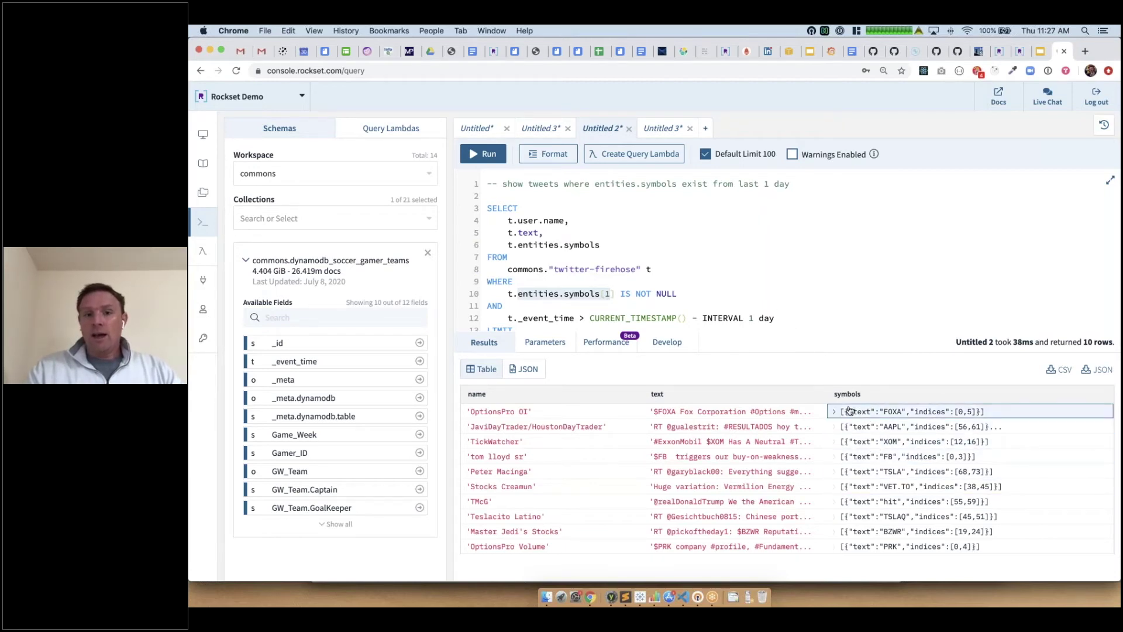
click(719, 317)
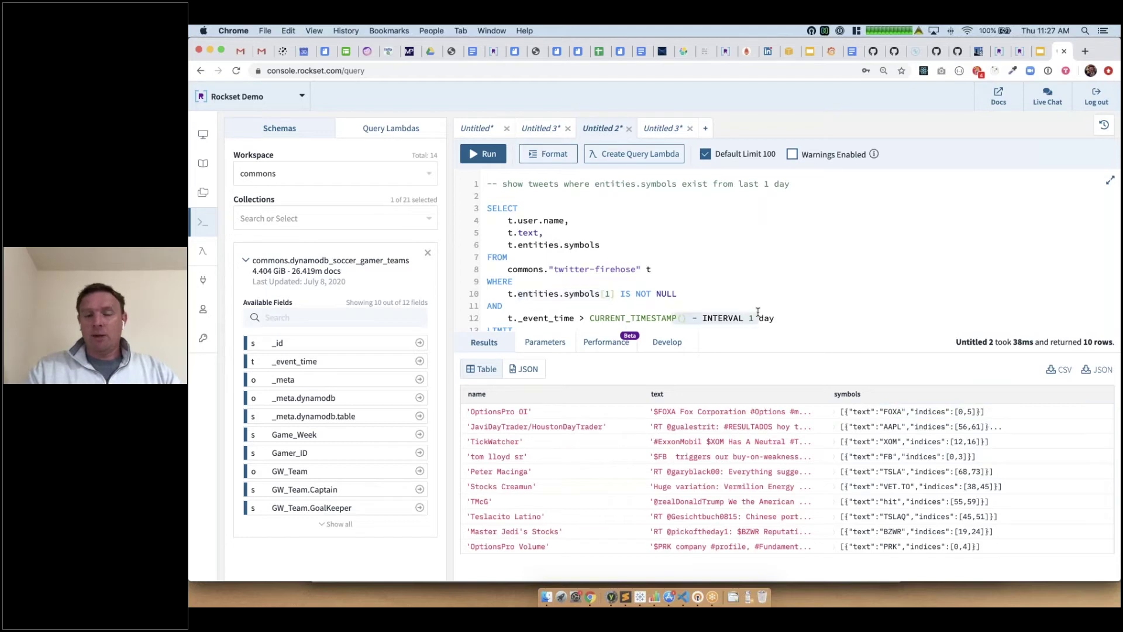
Run the query that unnests entities.symbols so each tweet and stock symbol gets its own record.
scroll(801, 292, down, 5)
scroll(800, 292, down, 2)
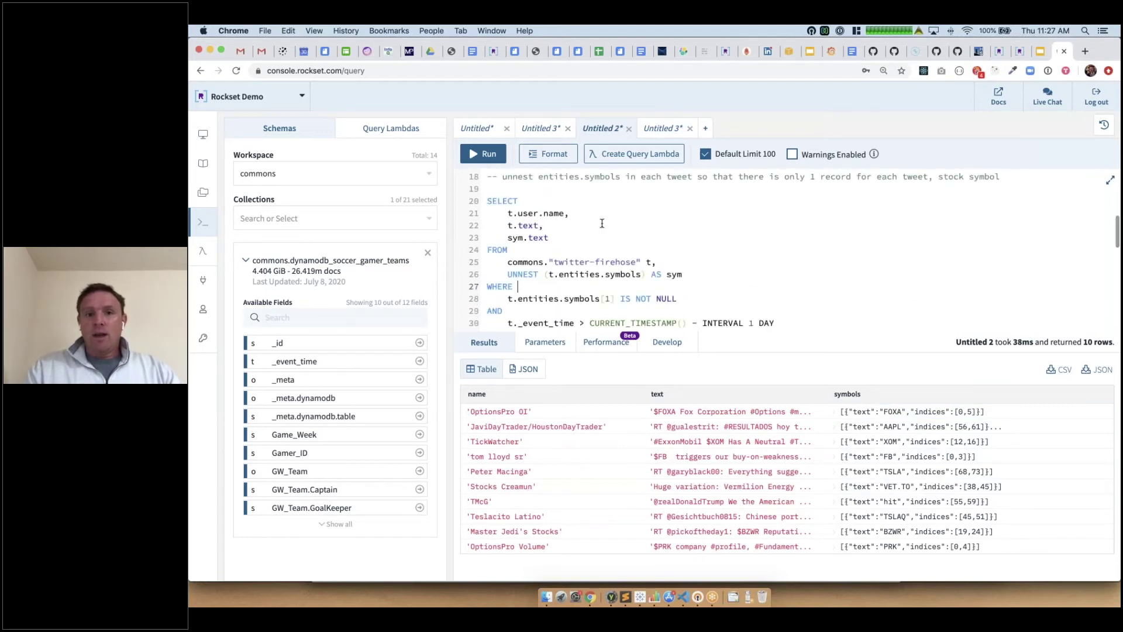
click(504, 201)
key(super+Return)
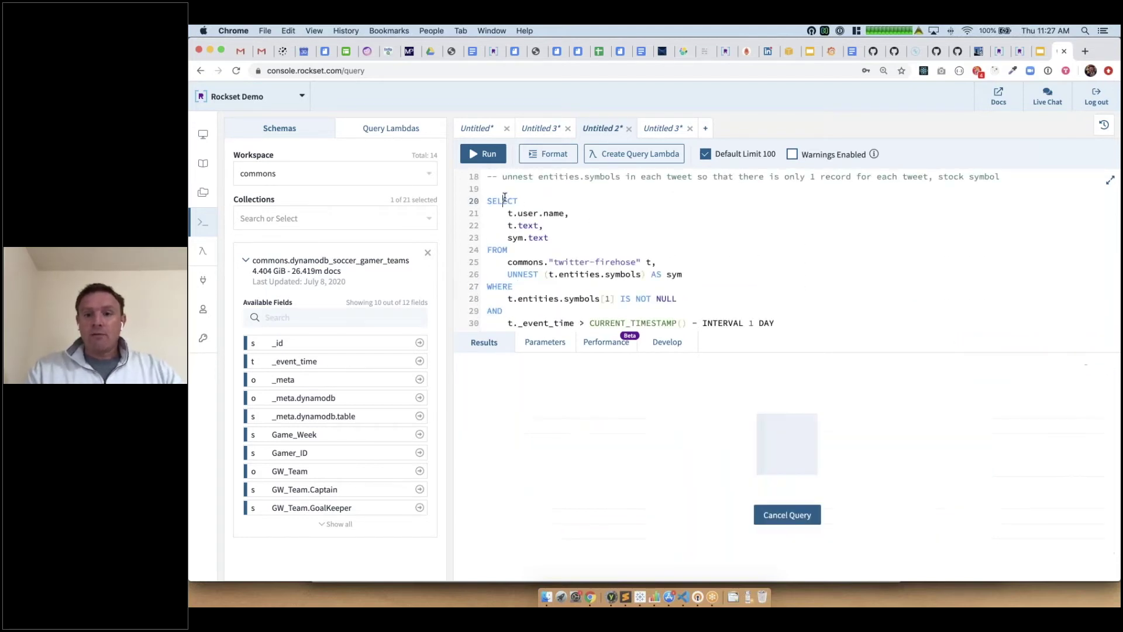
scroll(509, 234, down, 1)
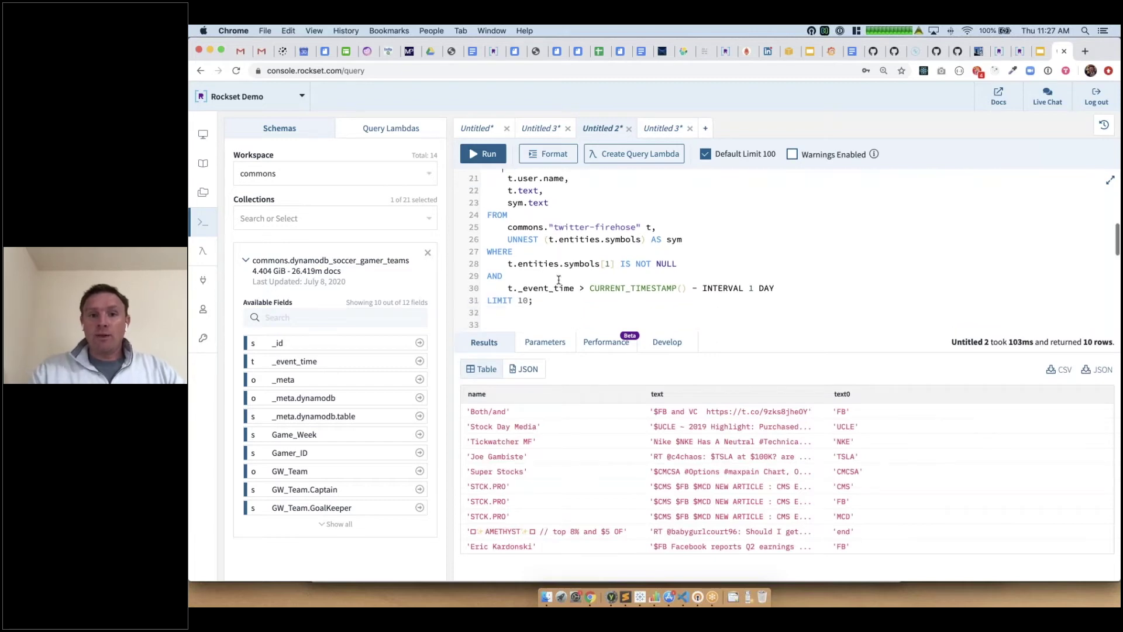
Examine the UNNEST clause and the individual stock symbols in the text0 result column.
click(513, 240)
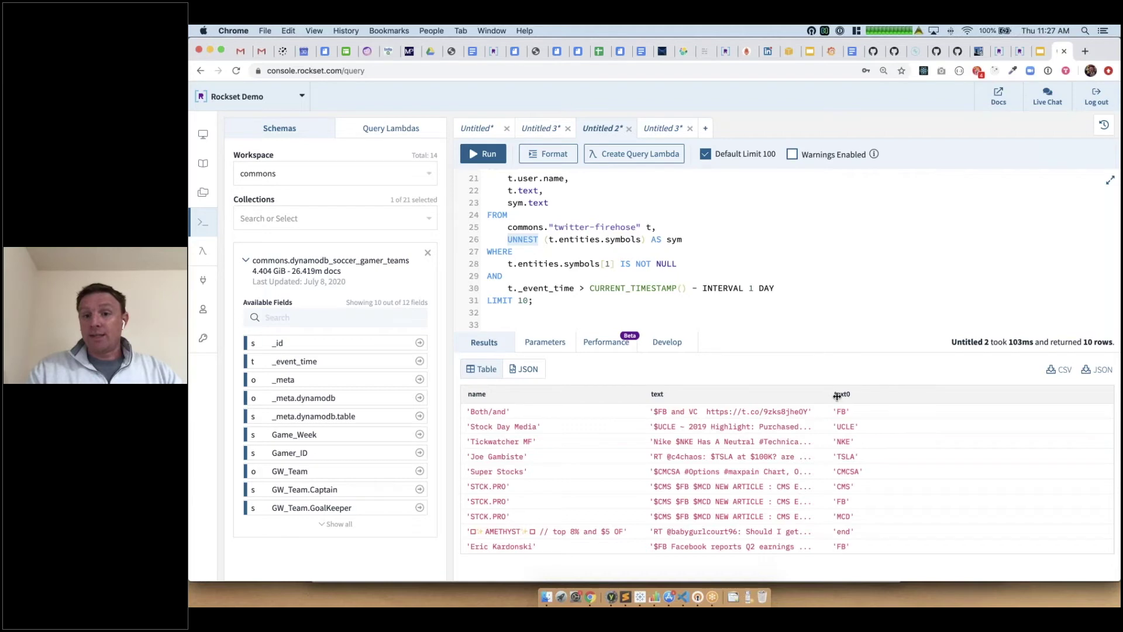
click(847, 456)
key(Up)
key(Up)
click(872, 492)
click(877, 444)
click(877, 427)
click(877, 413)
click(876, 457)
click(871, 442)
click(868, 423)
click(866, 488)
click(866, 456)
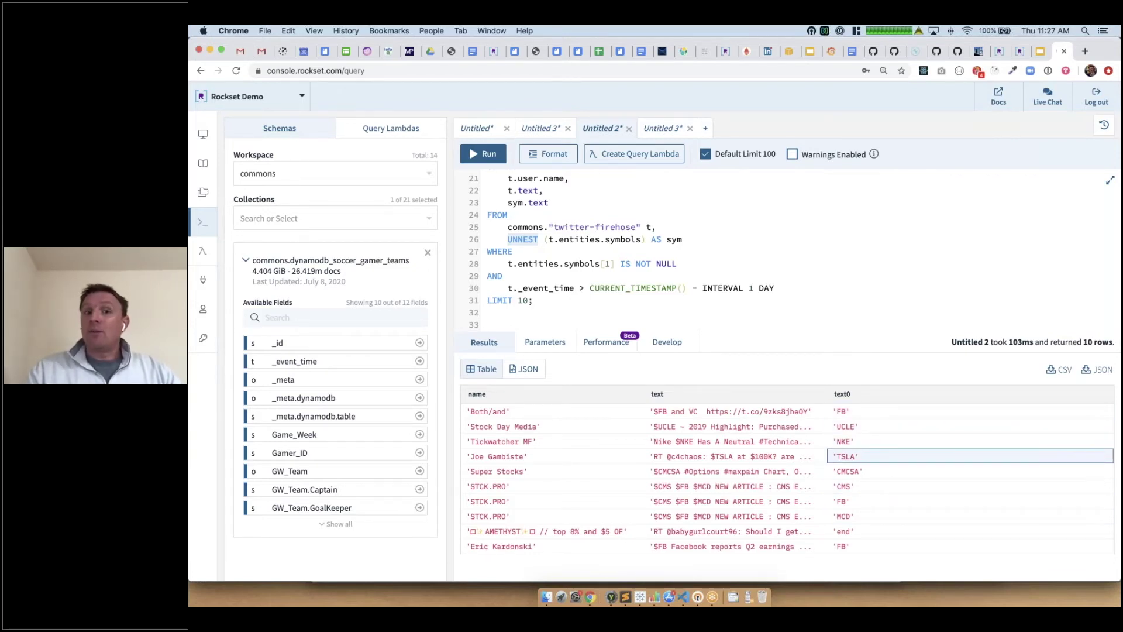
Run the final query, which begins with the WITH tweets AS clause.
click(745, 276)
scroll(745, 276, down, 3)
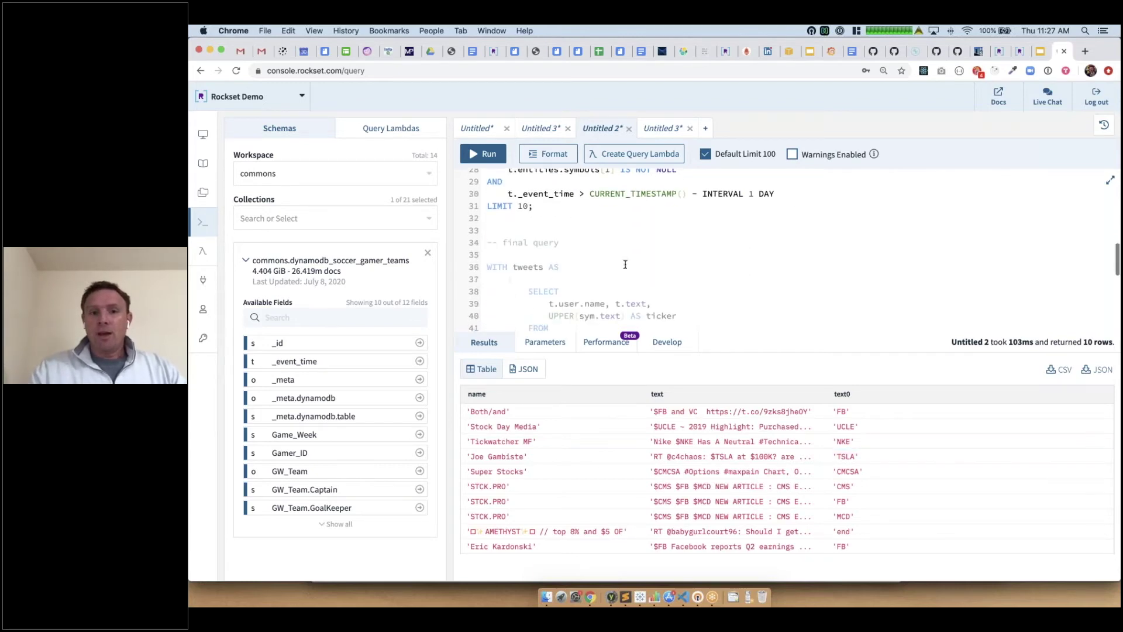
click(625, 265)
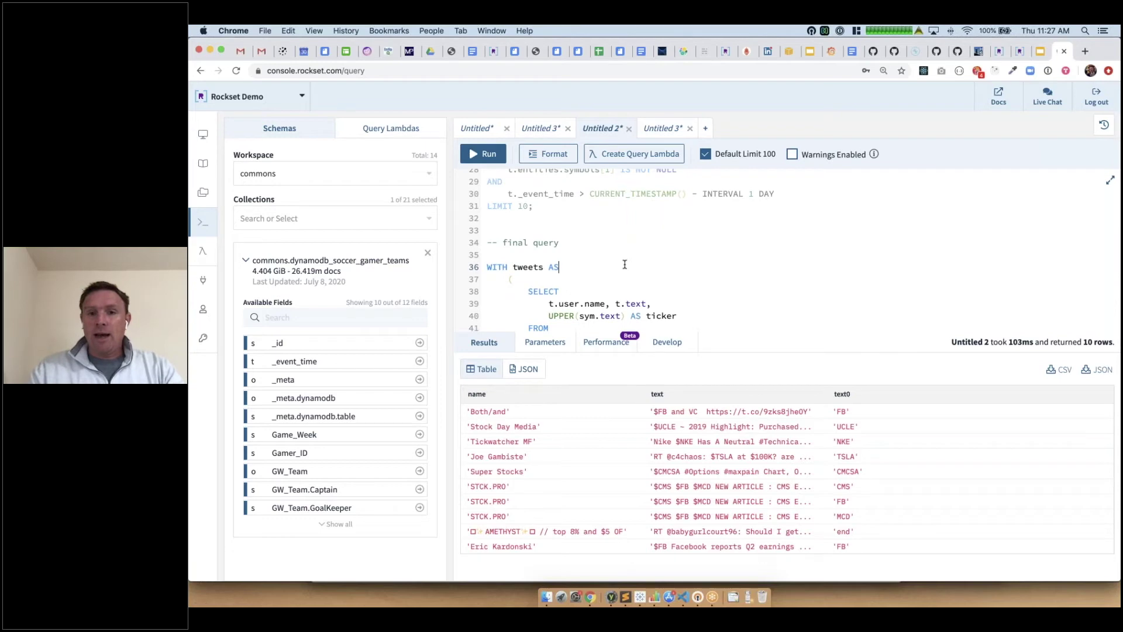
key(super+Return)
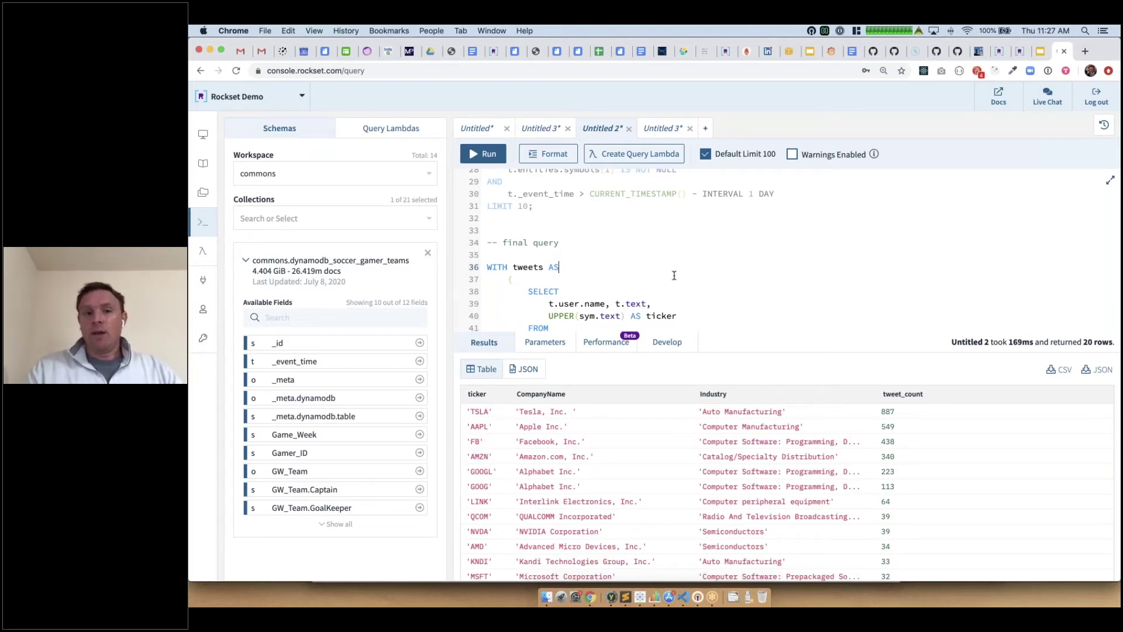
Examine the final query's join with tickers on tkr.Symbol = tw.ticker and the ticker and CompanyName values for Tesla.
scroll(674, 275, down, 10)
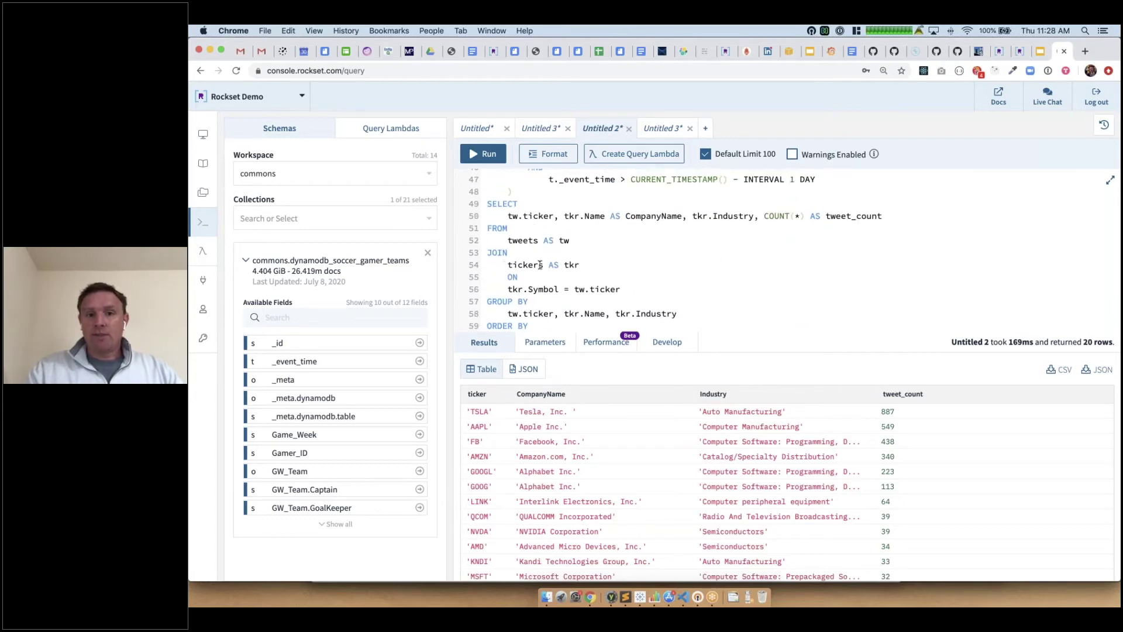
drag(506, 264, 587, 287)
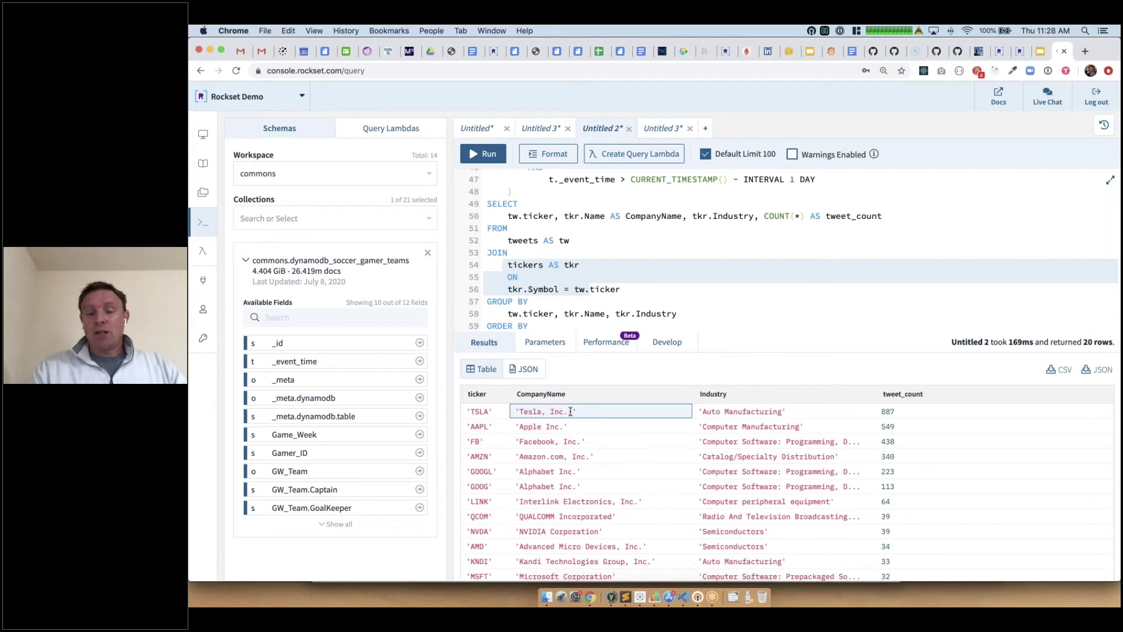
click(599, 417)
click(477, 410)
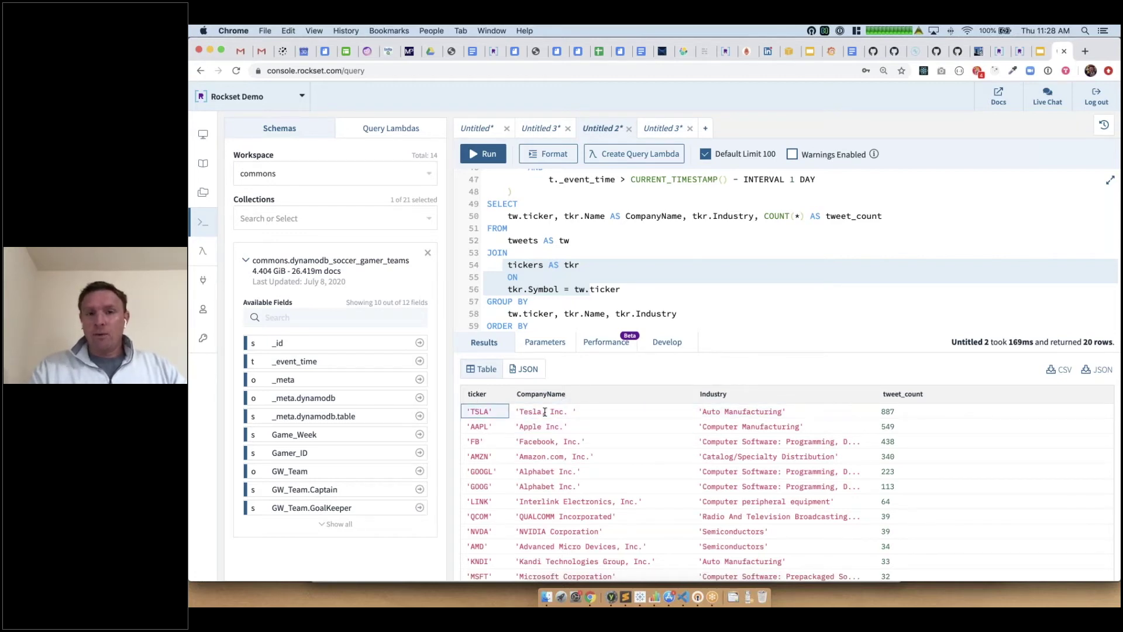